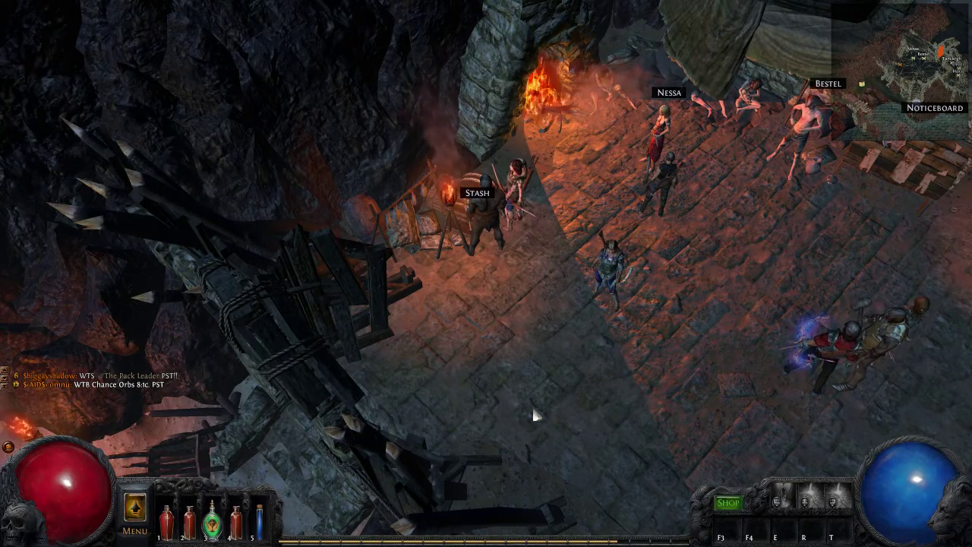
Step: Open the stash and link the Drillneck Penetrating Arrow Quiver from the For Trade tab in a trade chat message
key(Return)
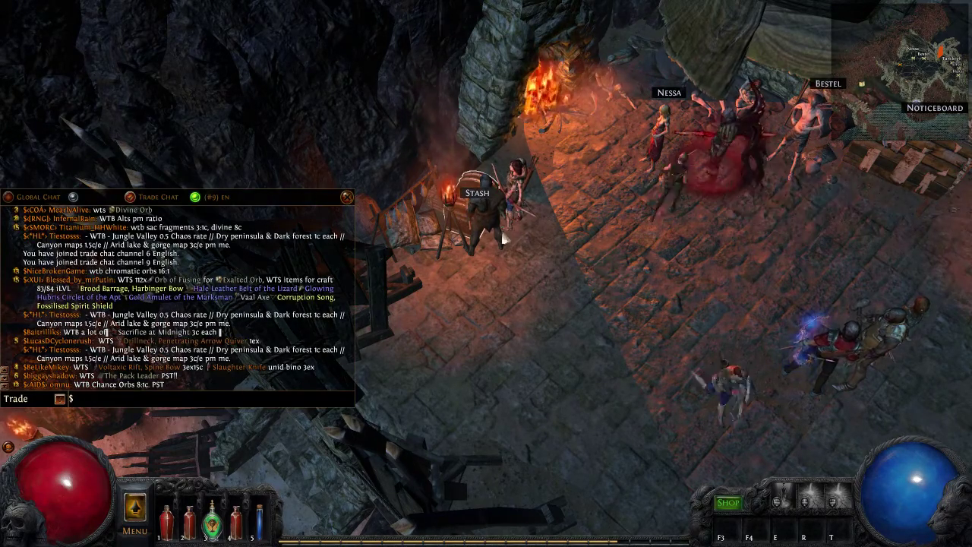
click(482, 208)
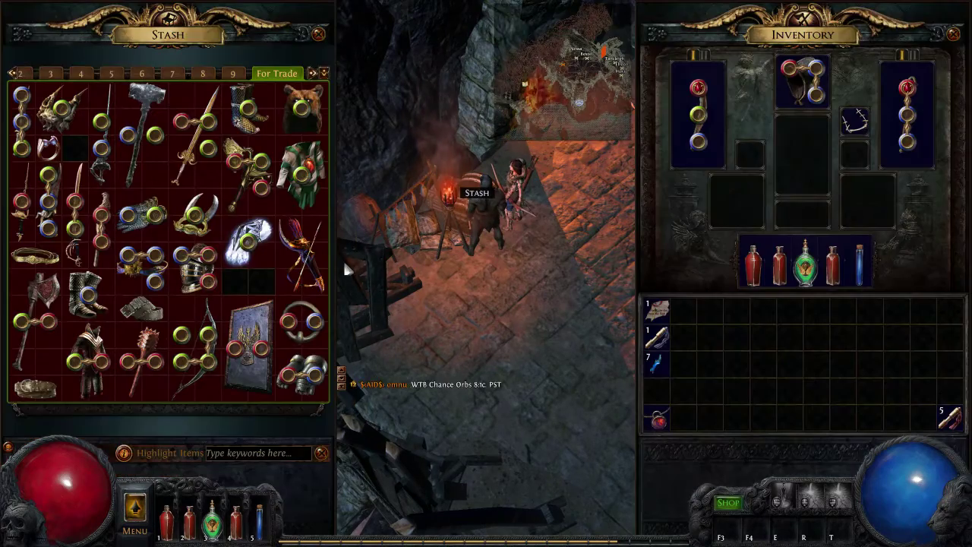
key(Return)
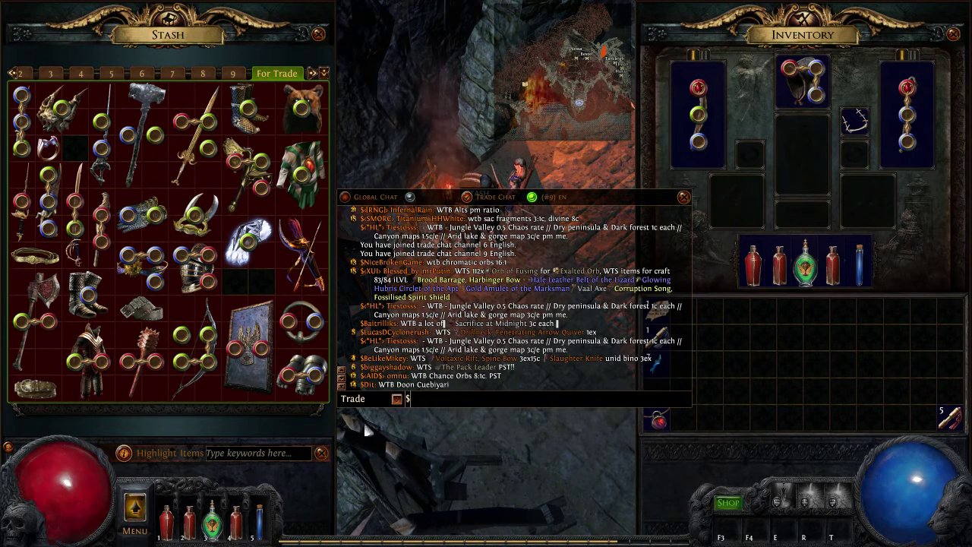
ctrl+alt+click(292, 245)
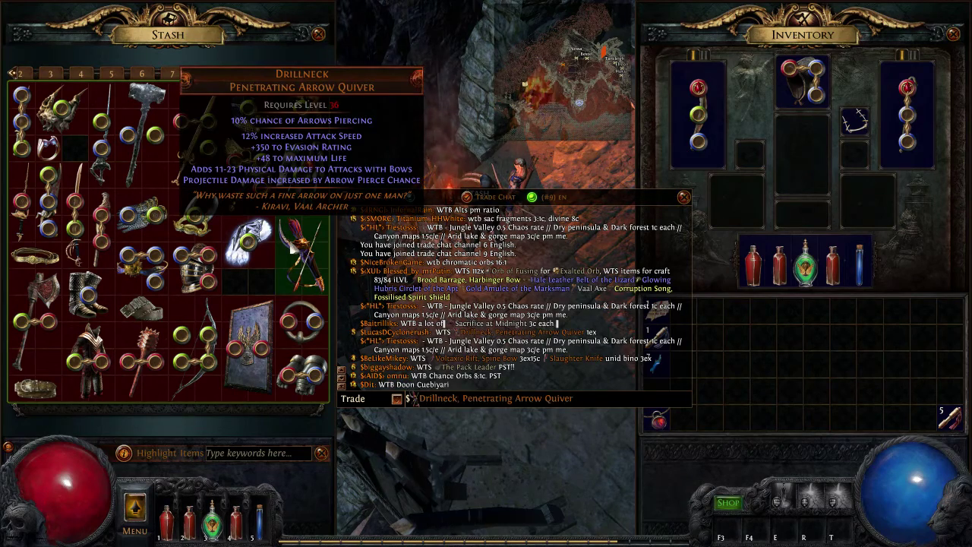
Step: Add "WTS" before the linked quiver and the price "1ex" after it, and send the offer to trade chat
mouse_move(464, 396)
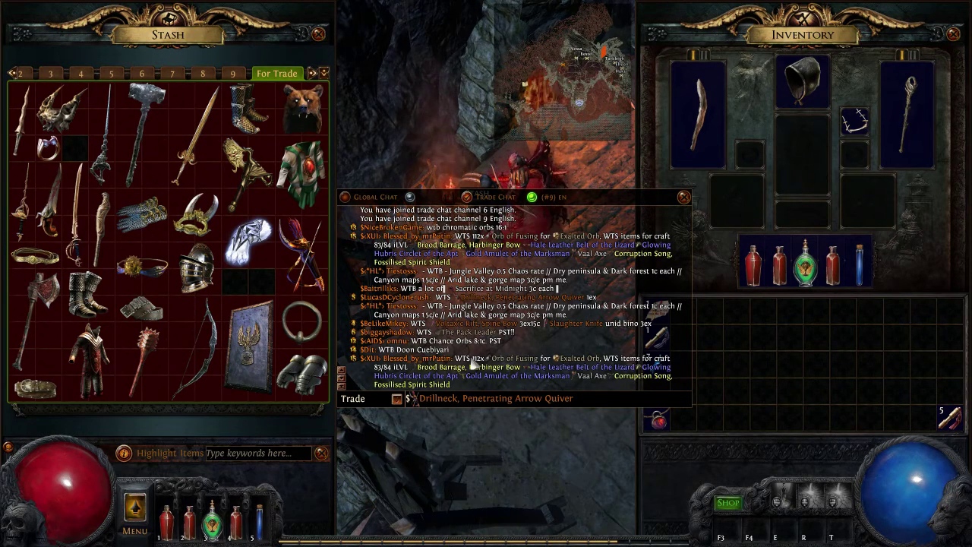
text(WTS)
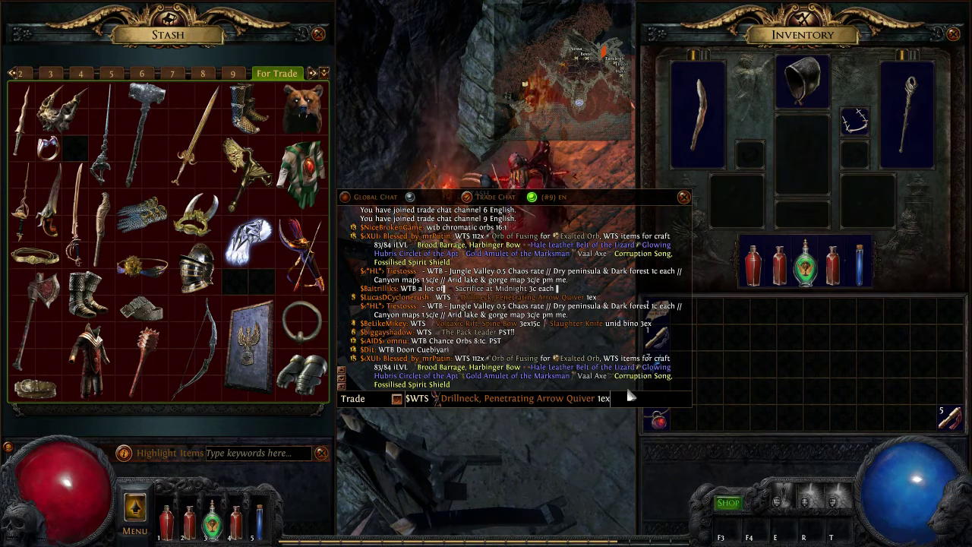
text( 1ex)
key(Return)
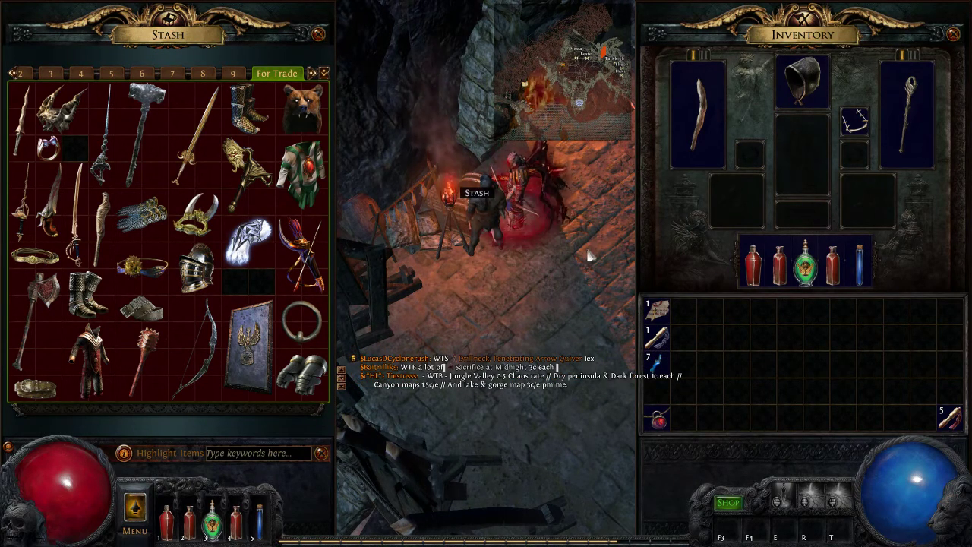
Step: Close and reopen the stash to look over the items in the For Trade tab
key(Escape)
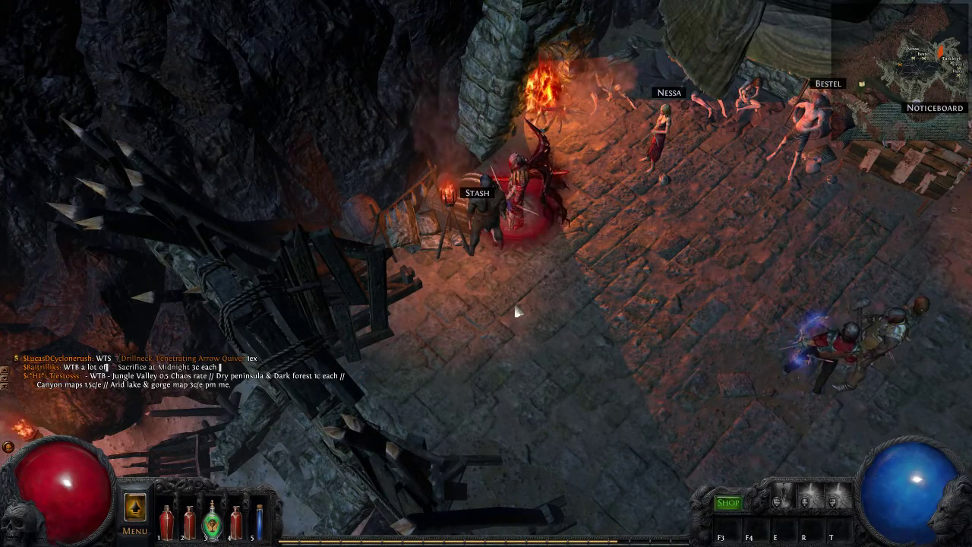
click(477, 192)
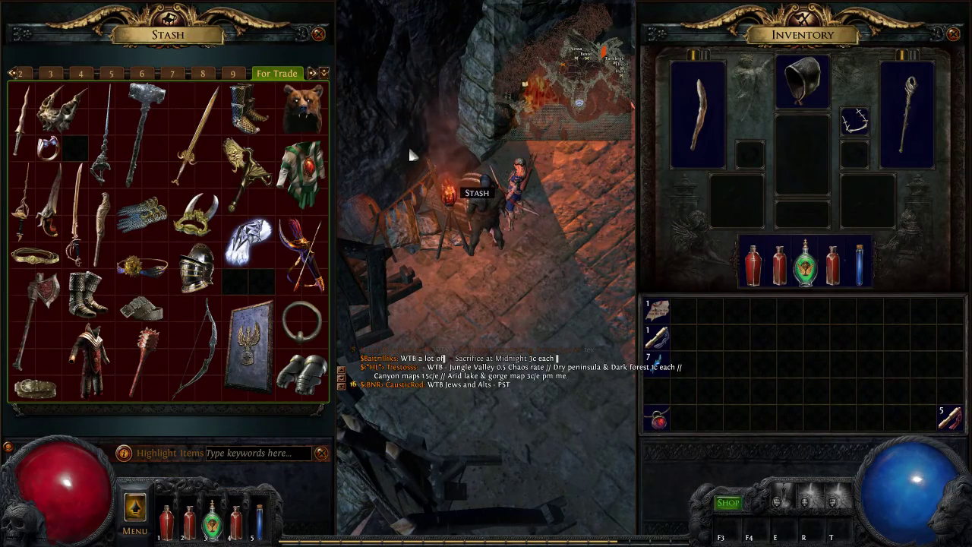
mouse_move(261, 187)
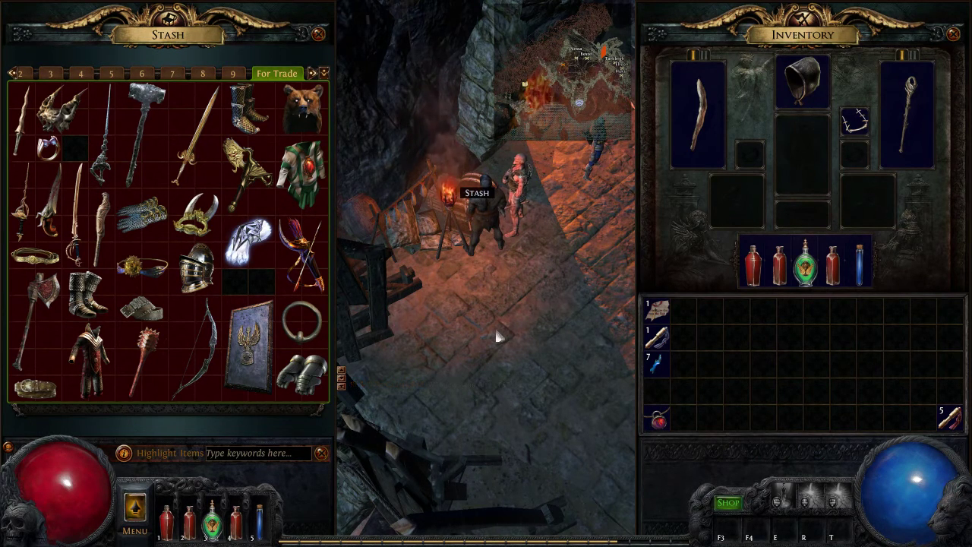
Step: Switch to the Path of Exile forum in Chrome and open Hardcore Talisman - Shops in the Trading section
key(alt+Tab)
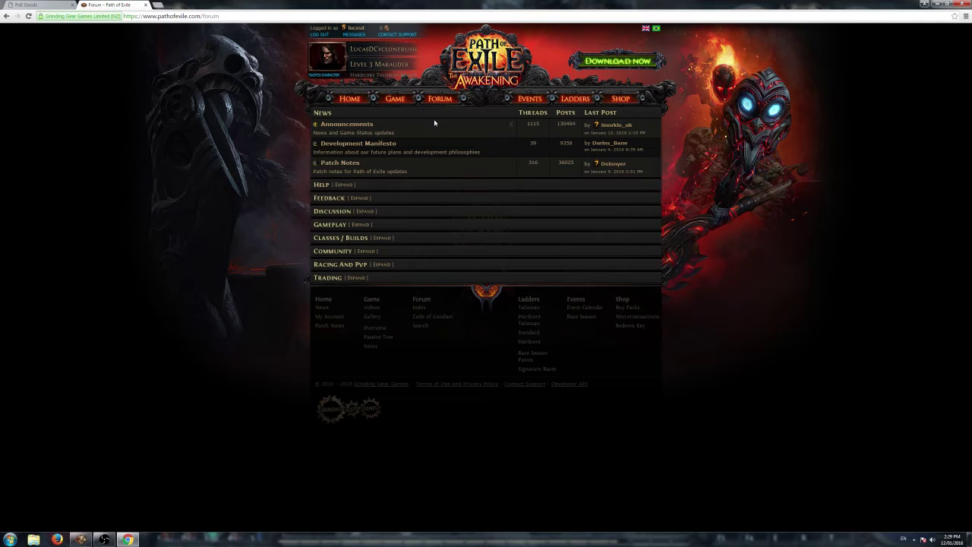
mouse_move(444, 101)
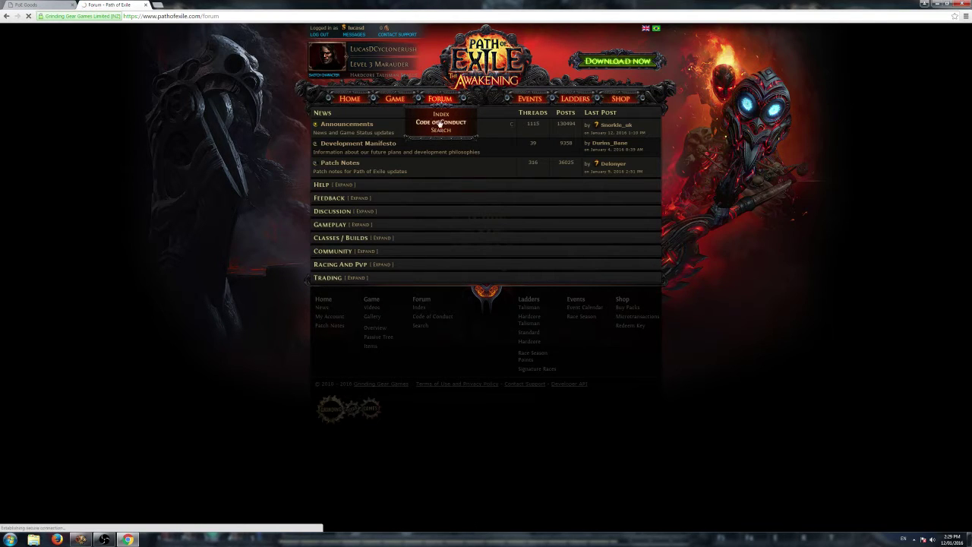
click(323, 279)
scroll(321, 281, down, 2)
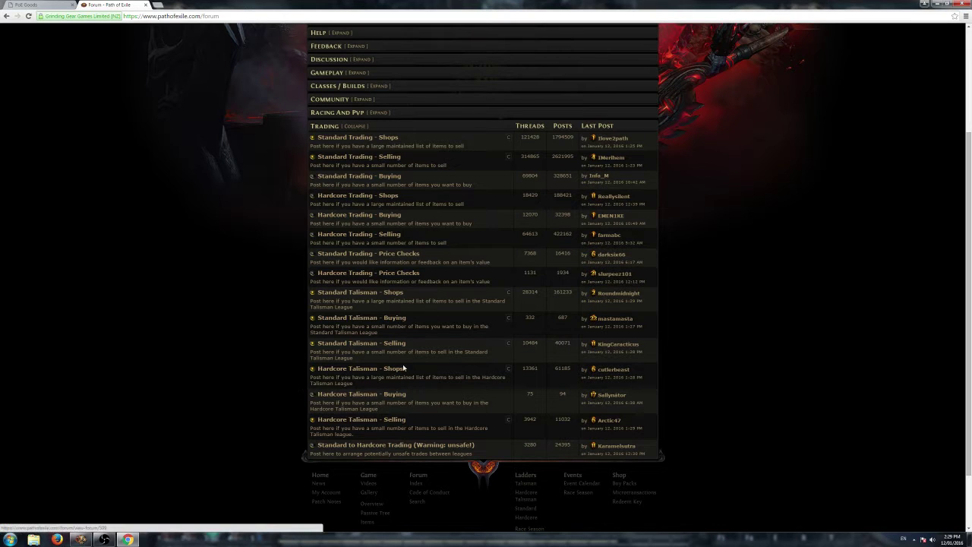
click(340, 370)
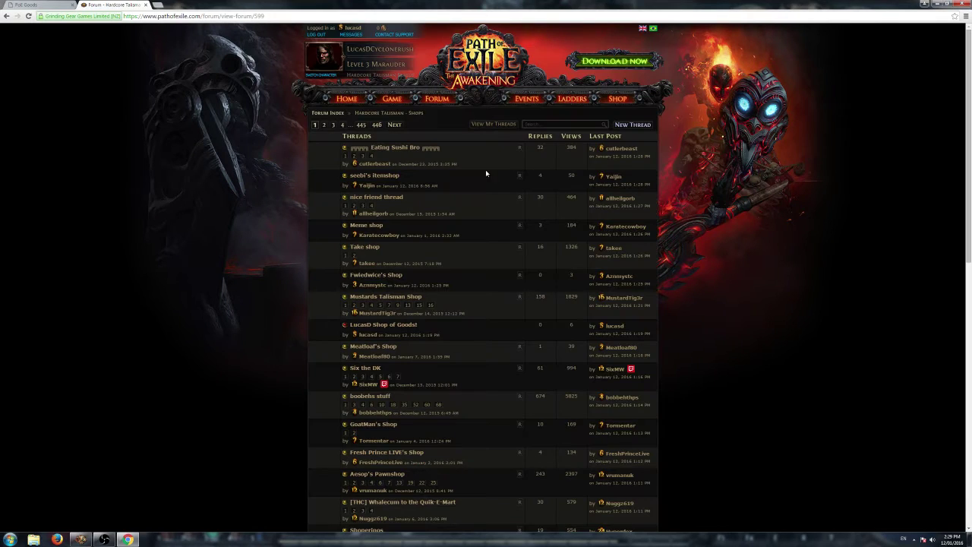
Step: Start a new thread titled with the seller's alias followed by "Shop of Goods!" and place the cursor in its content
click(635, 129)
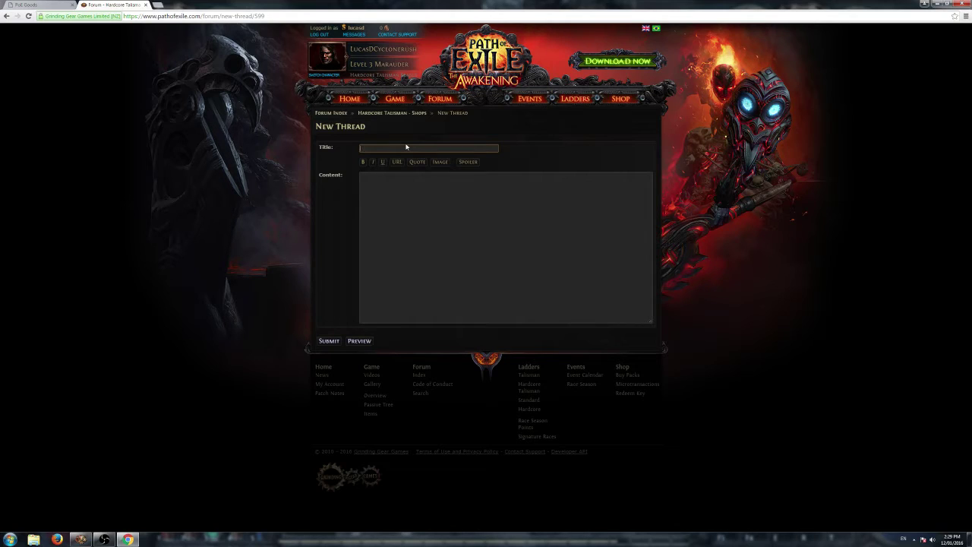
text(LucasD Shop of Goods!)
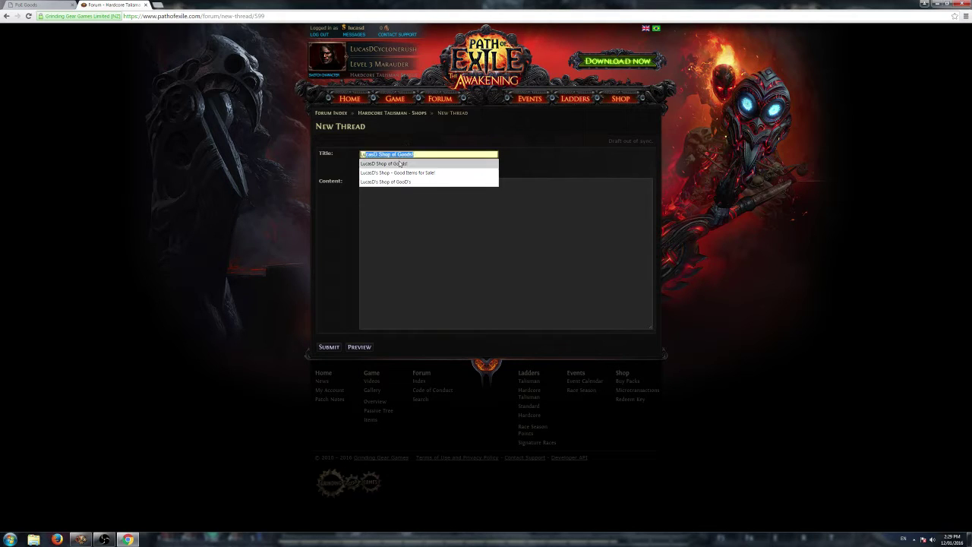
click(394, 164)
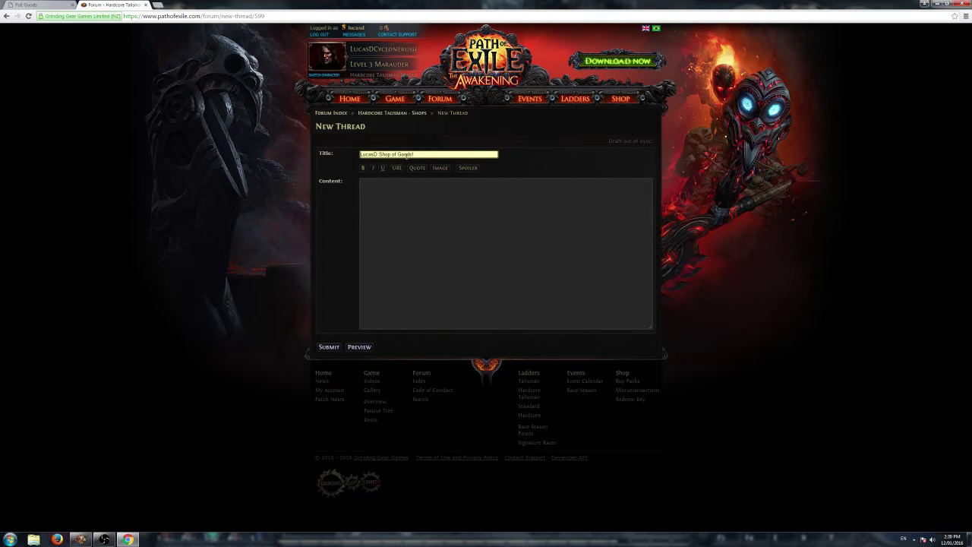
click(407, 213)
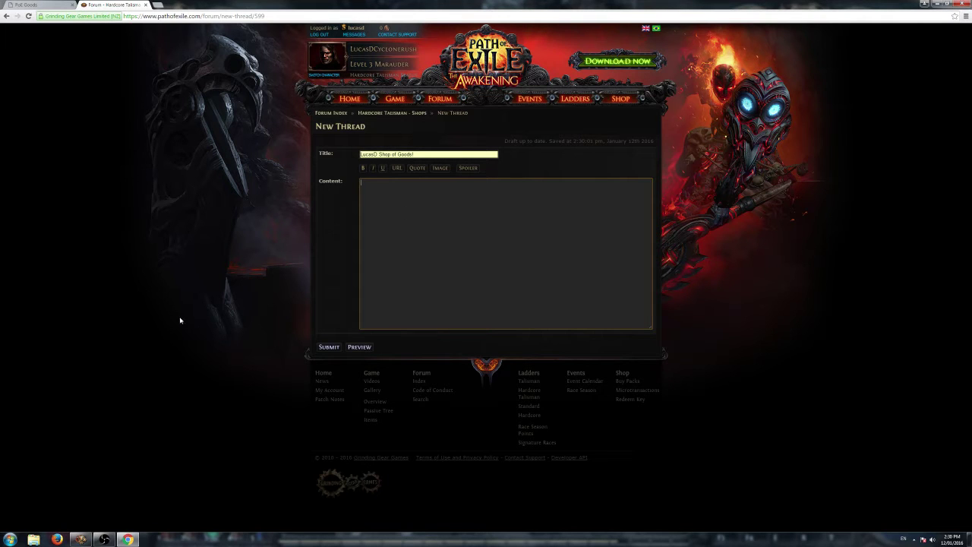
Step: Switch to Firefox, search Google for "procurement 1.9.7" and open Procurement's GitHub releases page
click(57, 539)
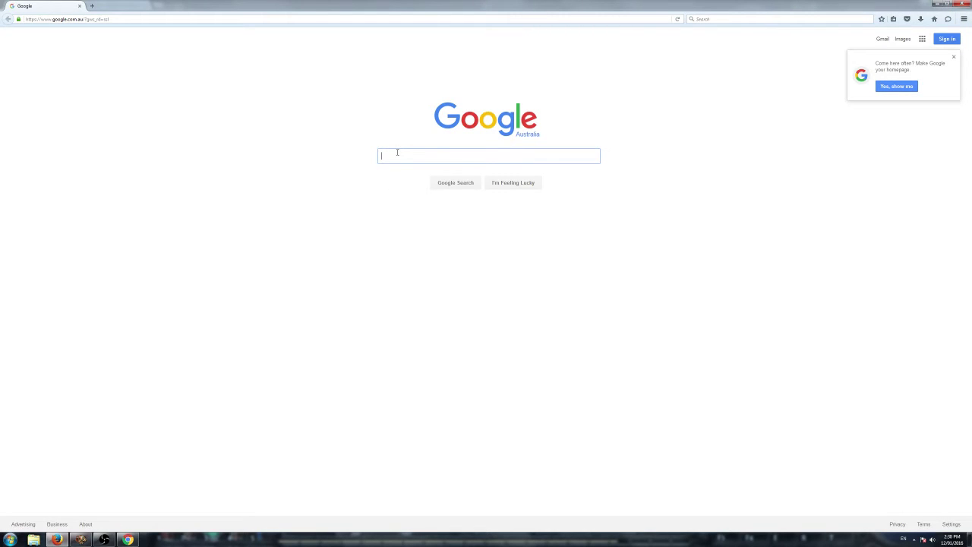
text(procu)
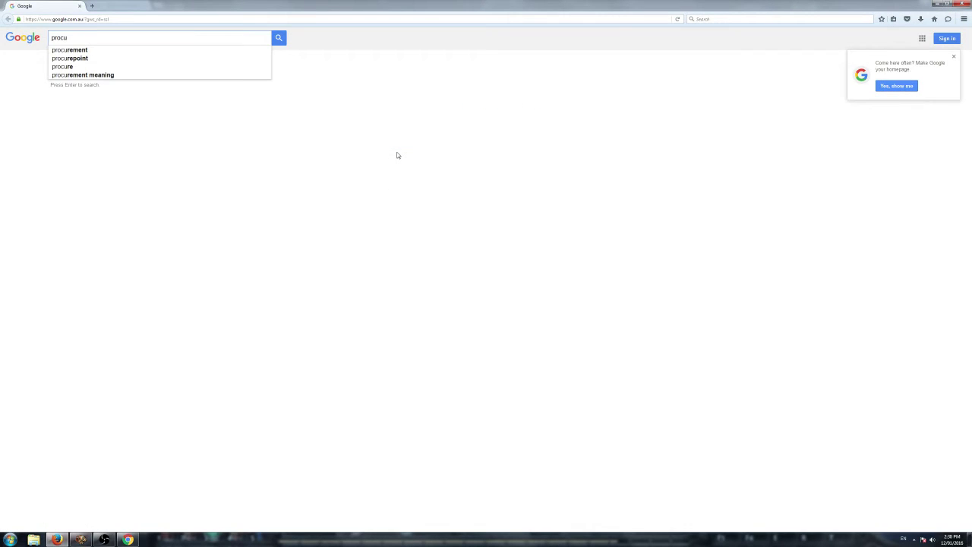
text(rement 1)
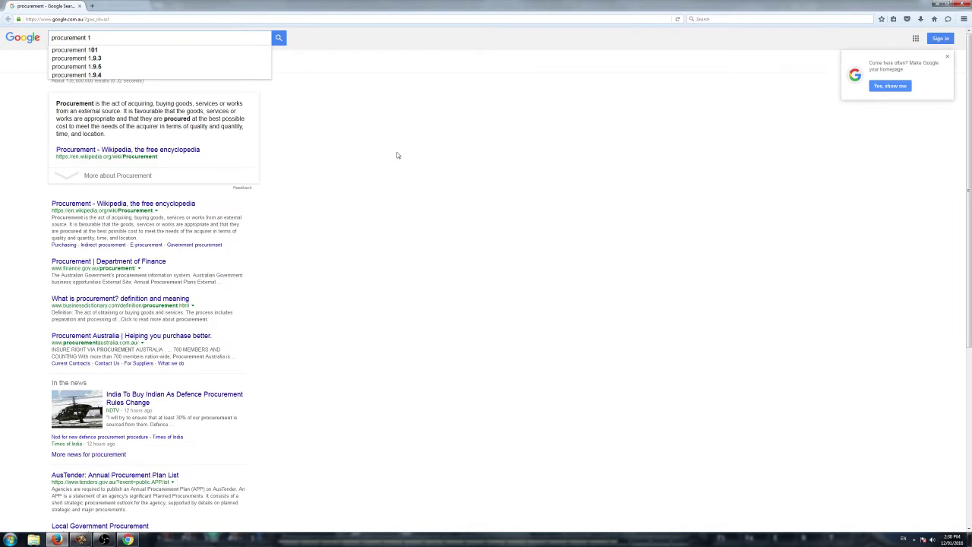
text(.9.7)
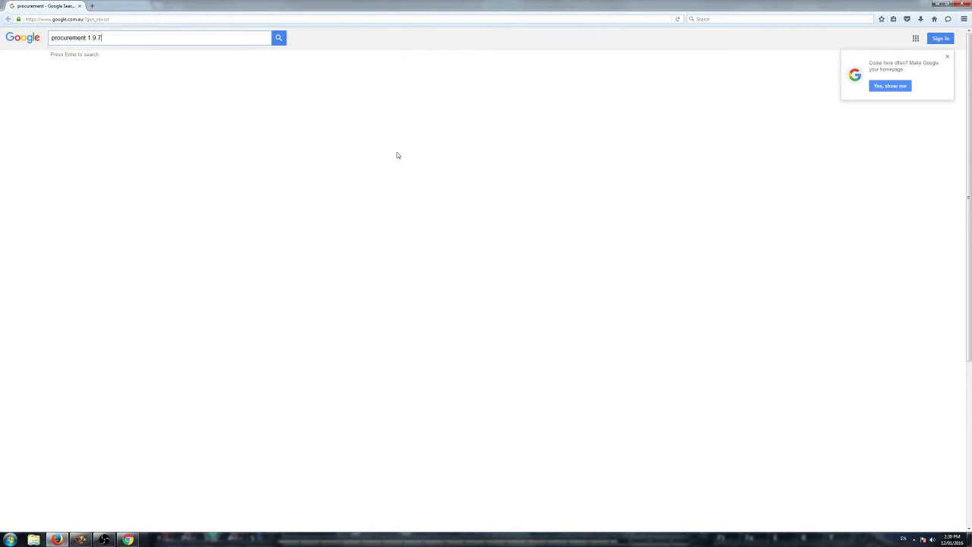
key(Return)
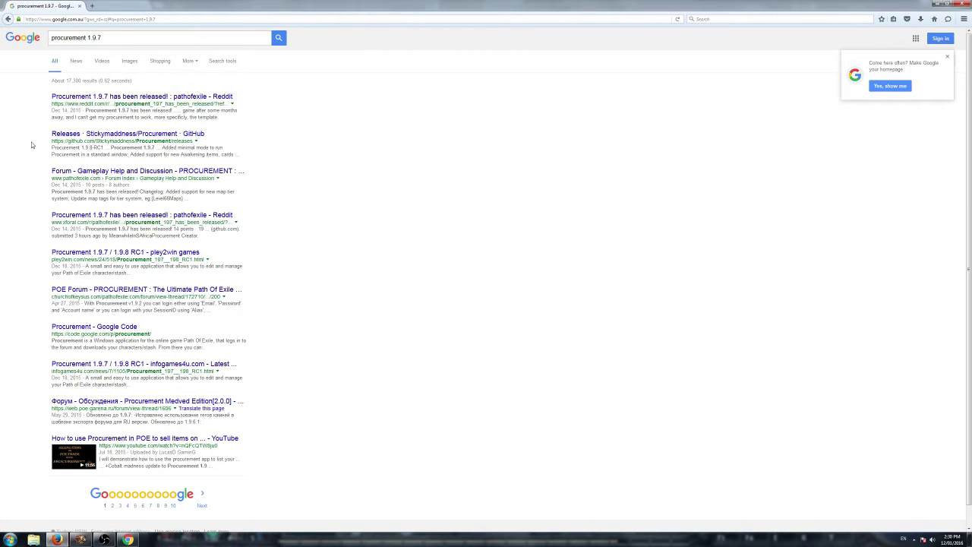
drag(53, 141, 171, 141)
click(139, 134)
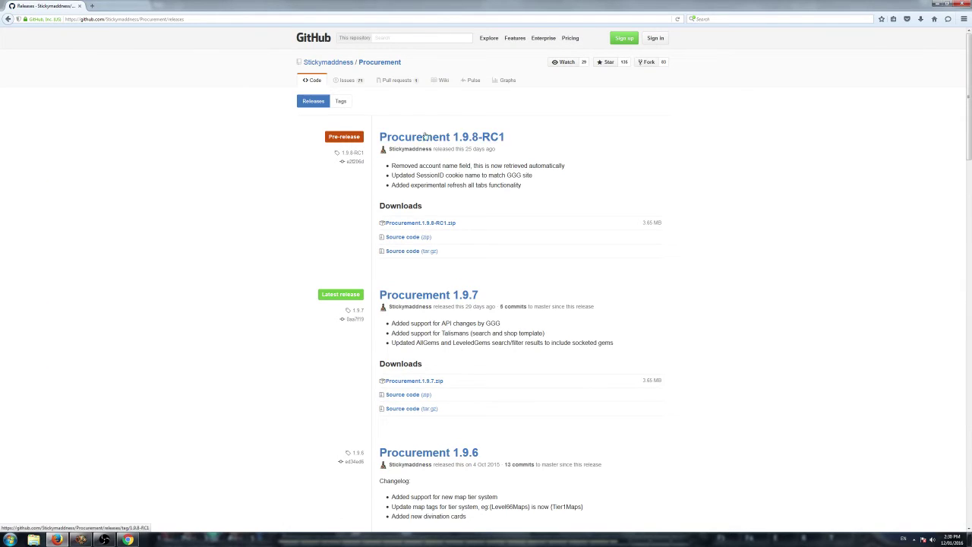
Step: Download Procurement.1.9.7.zip from the 1.9.7 release and open it with WinRAR
scroll(458, 319, down, 4)
scroll(457, 319, up, 3)
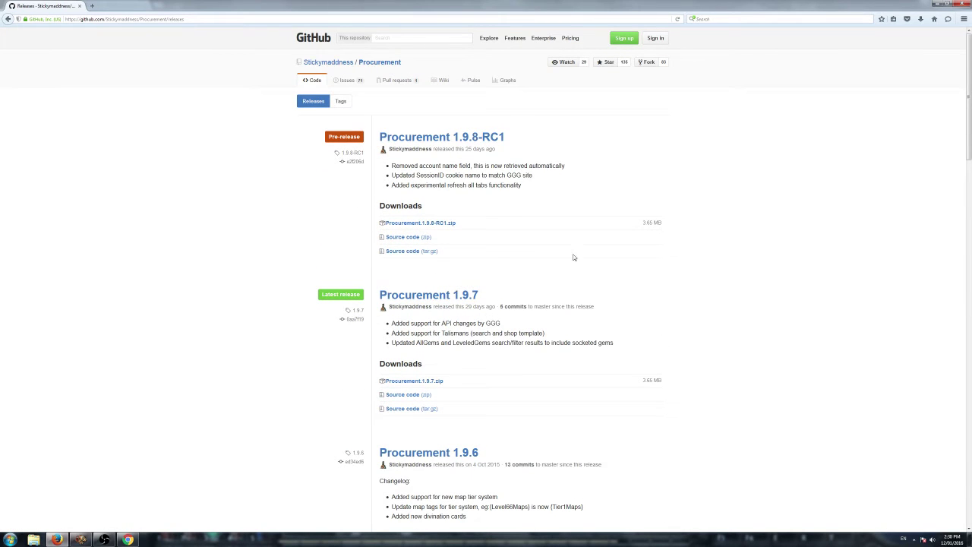
scroll(534, 265, down, 1)
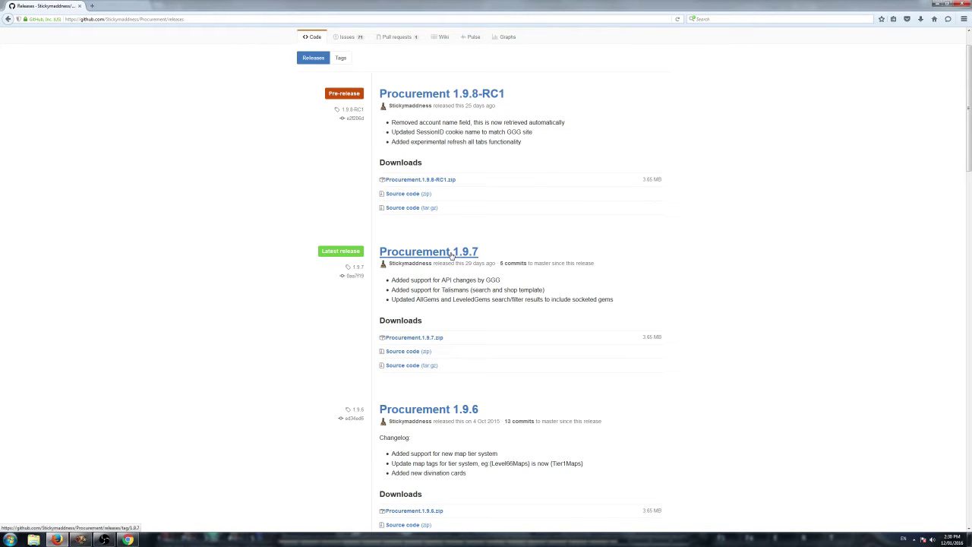
click(410, 340)
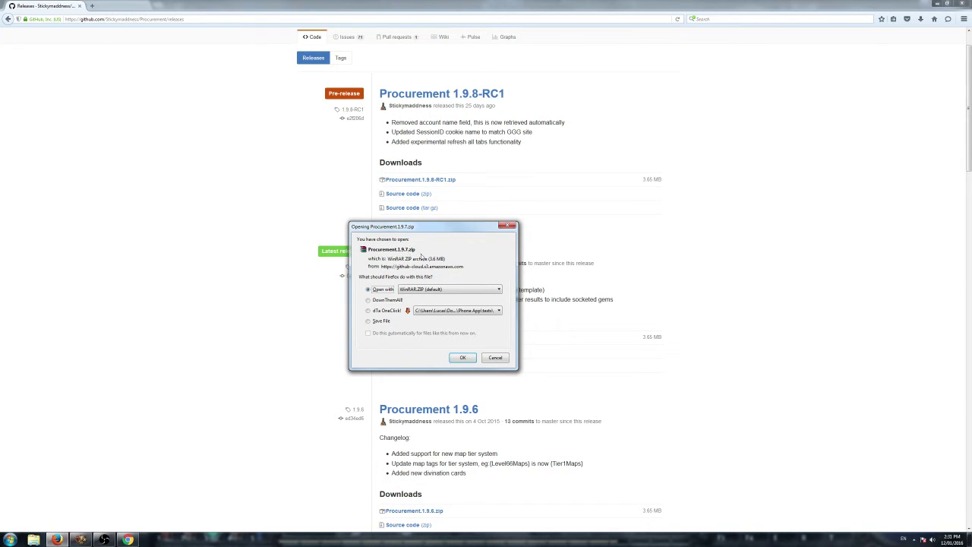
click(463, 357)
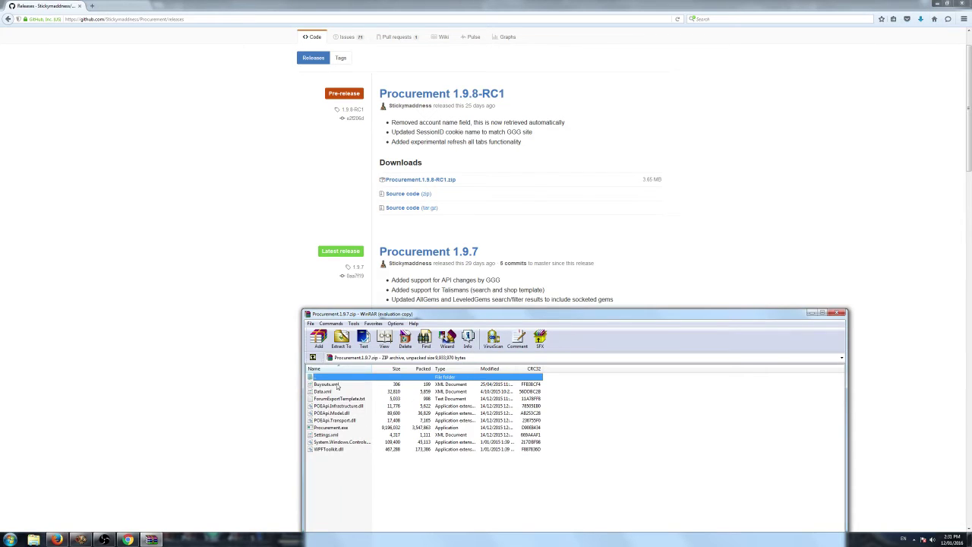
Step: Move the archive window to view the Procurement 1.9.7 files, and close the archive
click(630, 422)
drag(762, 321, 592, 256)
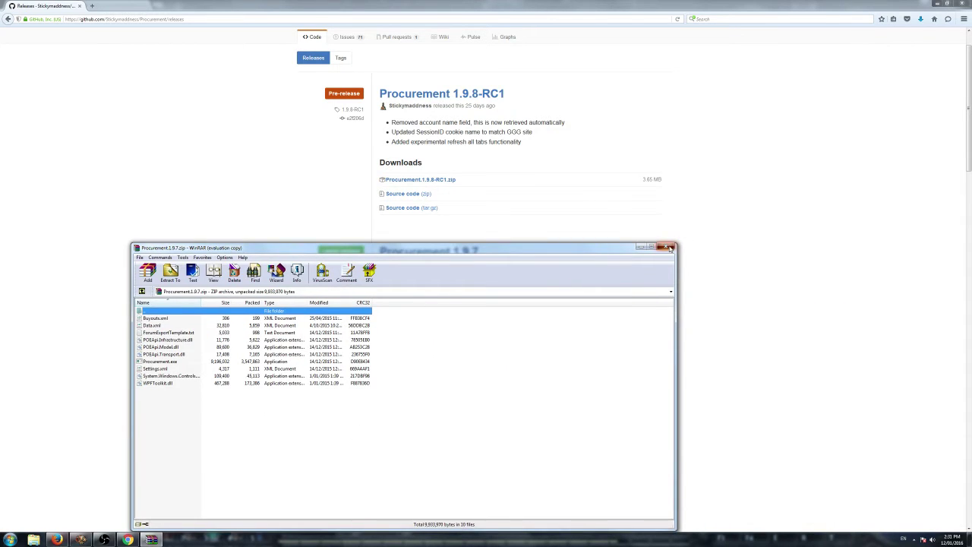
click(665, 249)
Step: Go to the desktop and launch Procurement from its shortcut
key(alt+Tab)
key(alt+Tab)
key(alt+Tab)
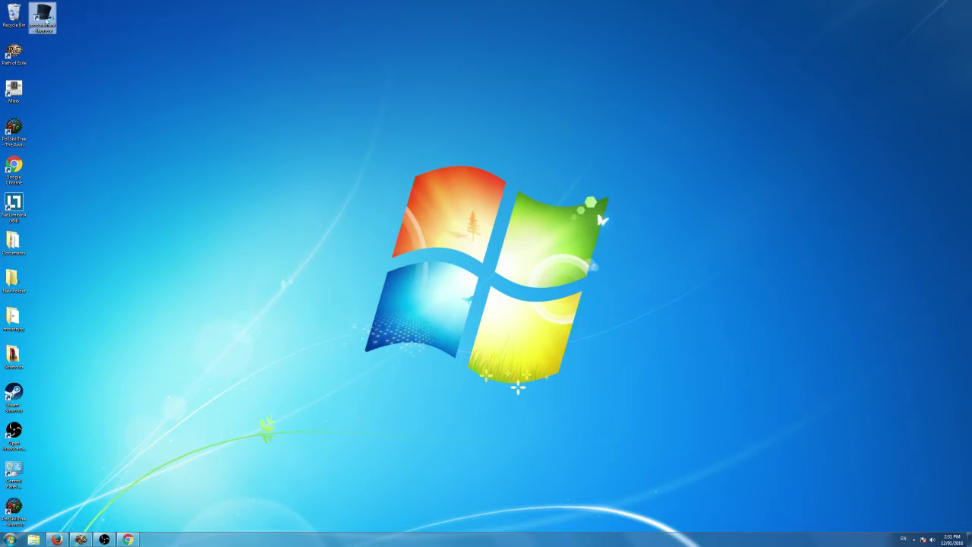
double_click(40, 18)
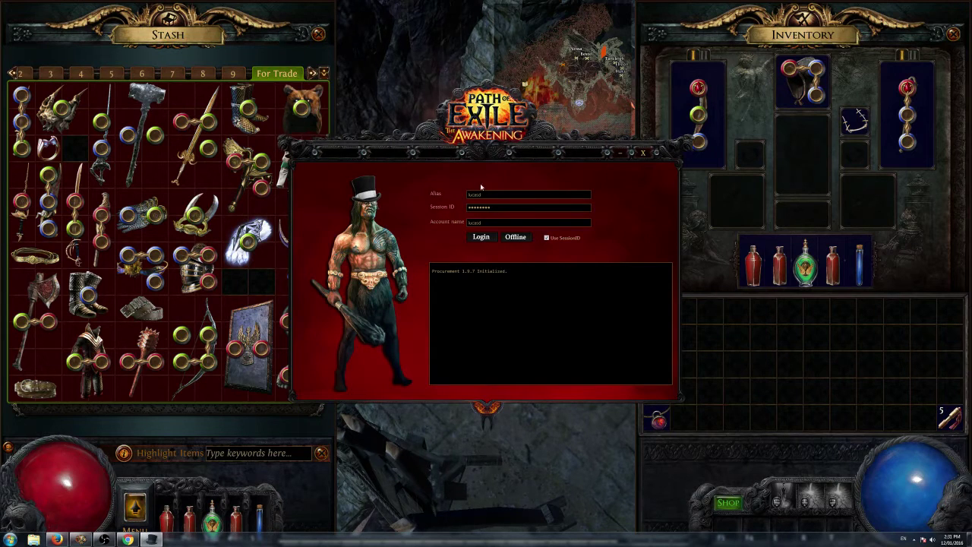
Step: Switch the Procurement login form from session ID to email and password, and return it to Use SessionID
click(546, 238)
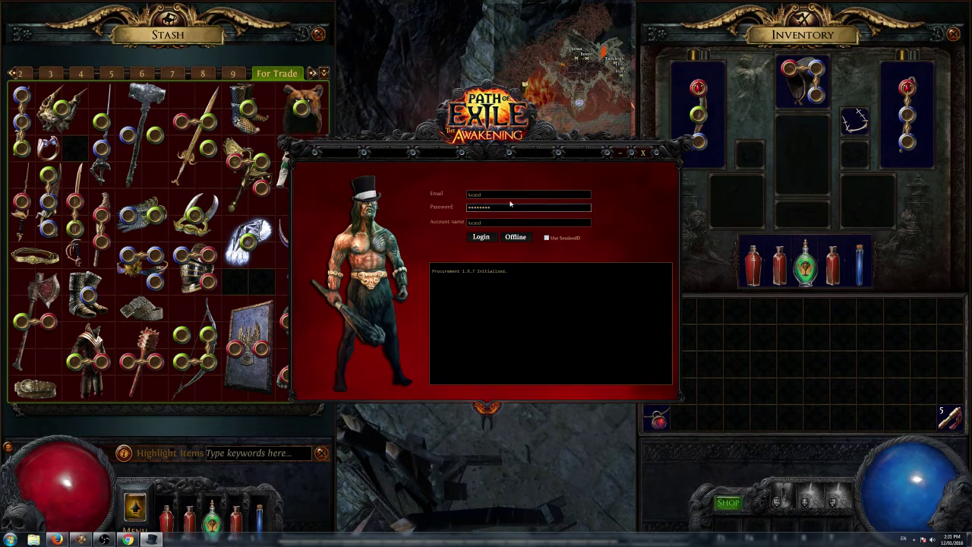
click(490, 196)
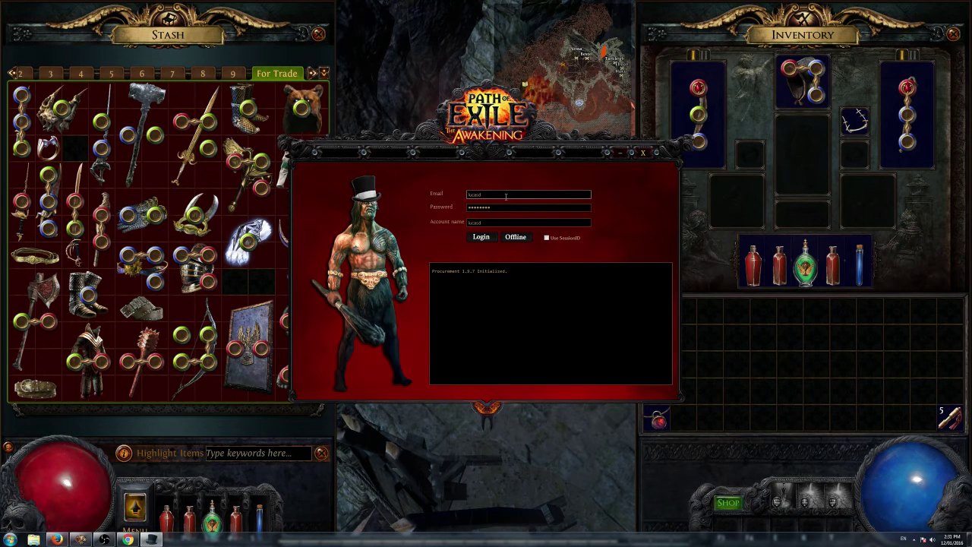
click(546, 238)
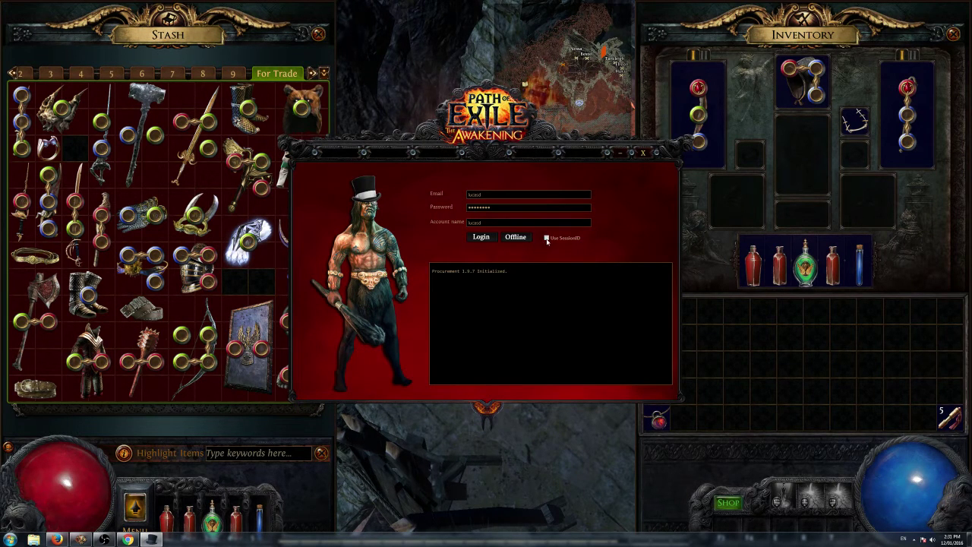
click(545, 238)
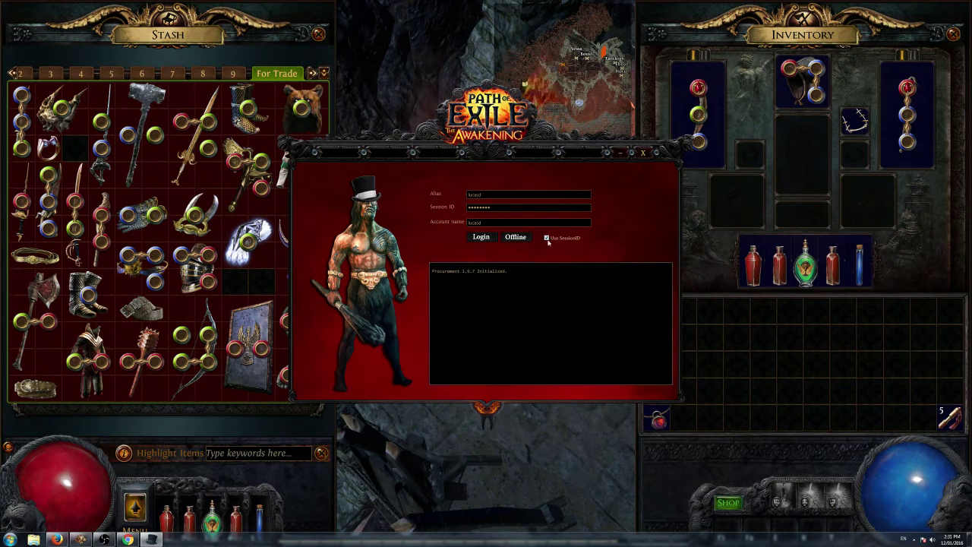
Step: Go through the Alias, Account name and Session ID fields of the Procurement login form
double_click(485, 194)
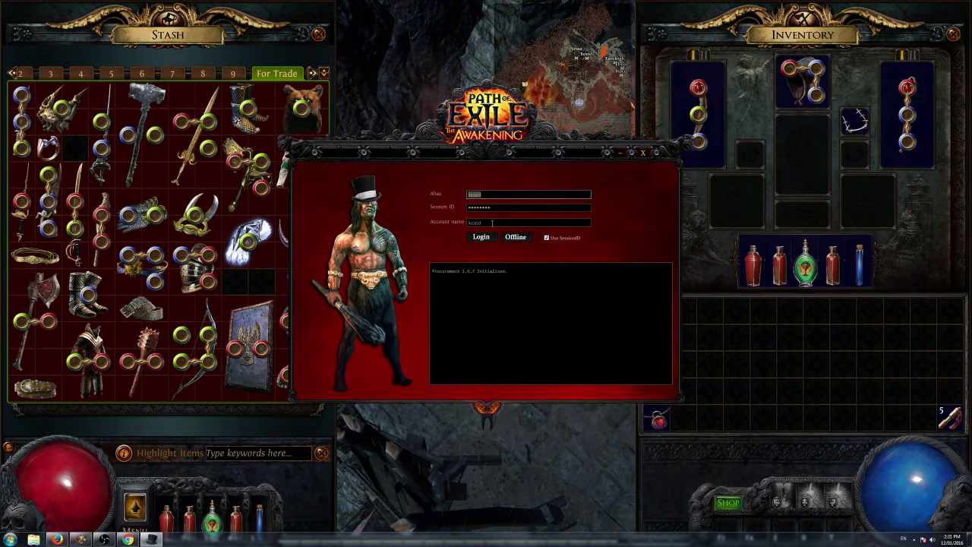
key(Tab)
key(Tab)
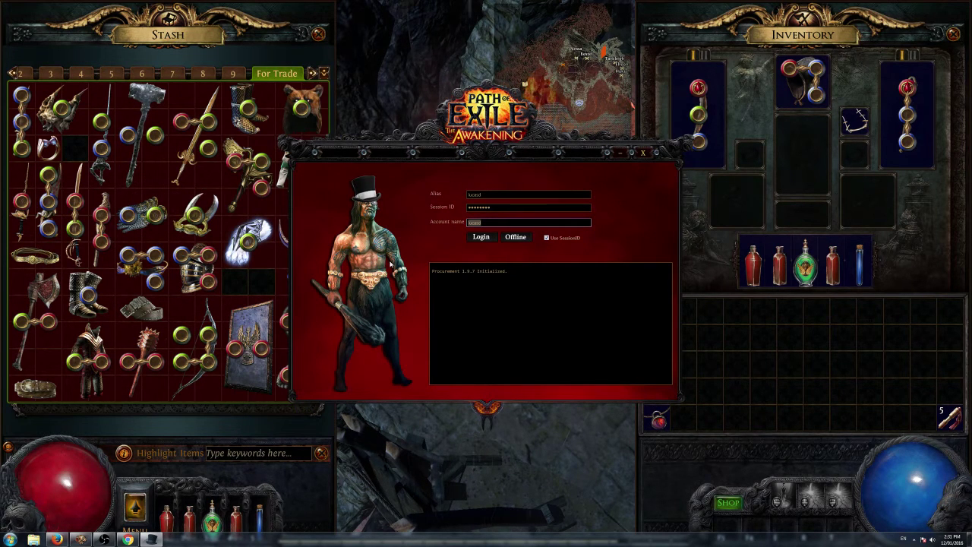
key(shift+Tab)
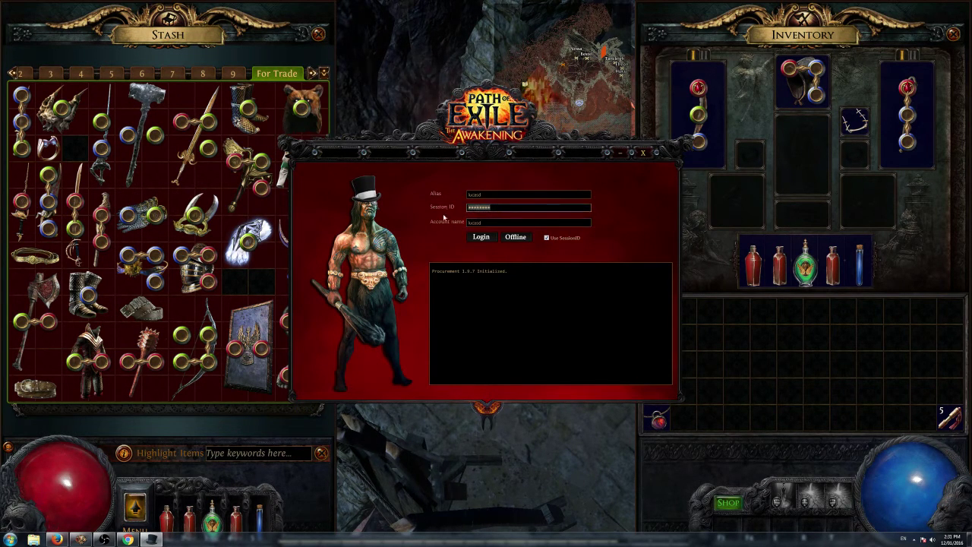
Step: Switch from Procurement to the Path of Exile forum's New Thread page in Google Chrome
key(alt+Tab)
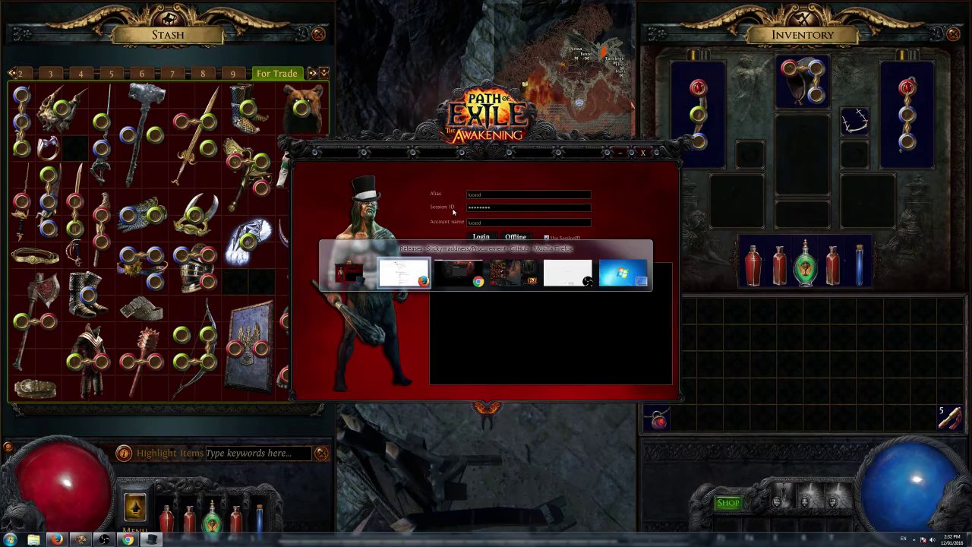
key(Tab)
key(Tab)
key(Tab)
key(Tab)
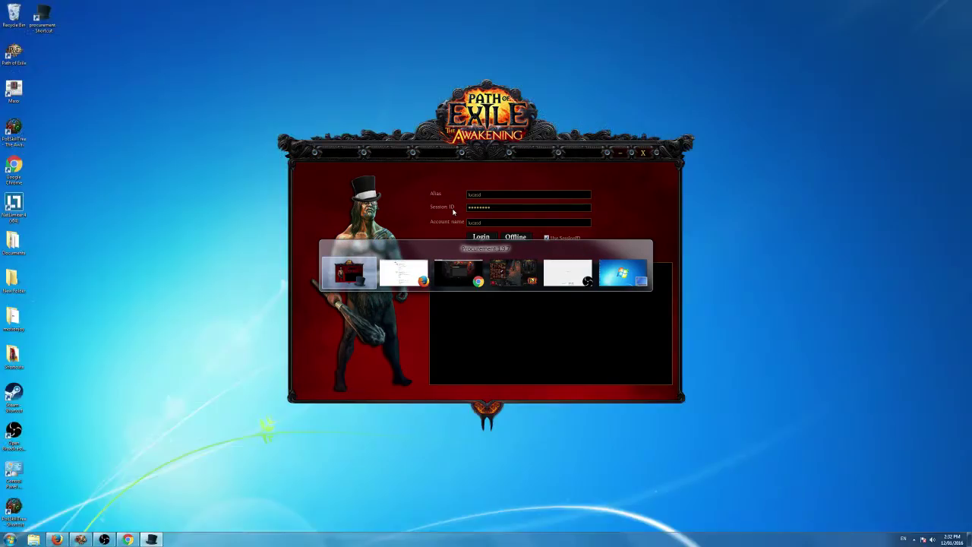
key(Tab)
key(Tab)
key(Tab)
key(Tab)
key(Tab)
key(Tab)
key(Tab)
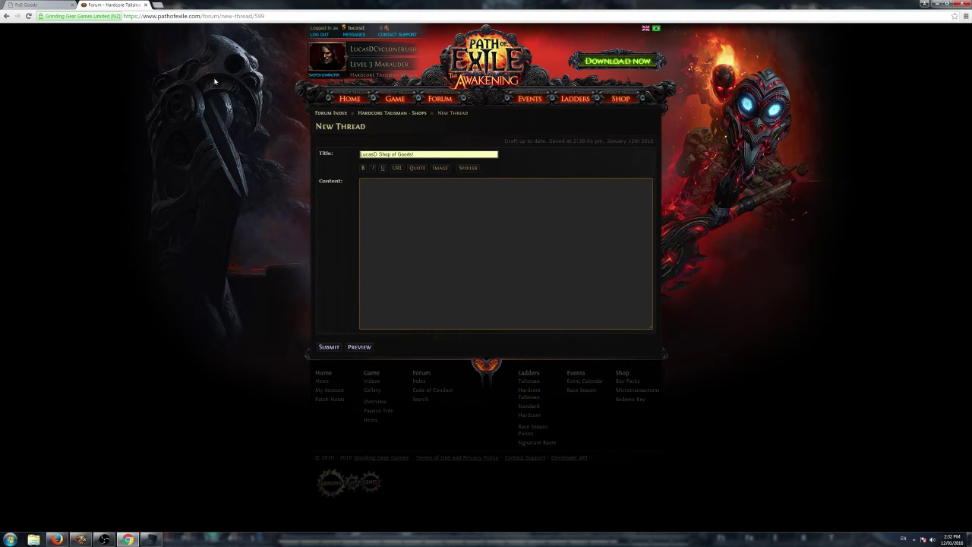
key(F12)
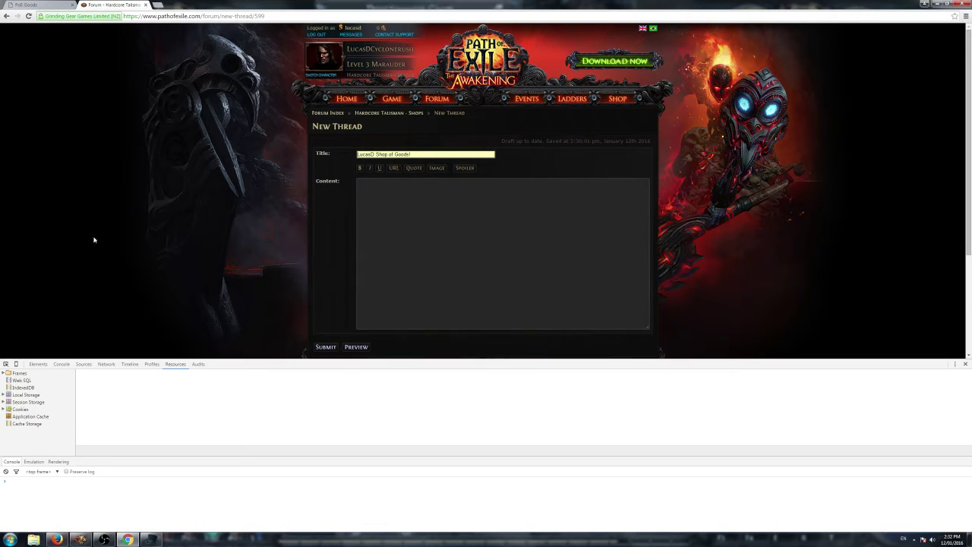
click(18, 410)
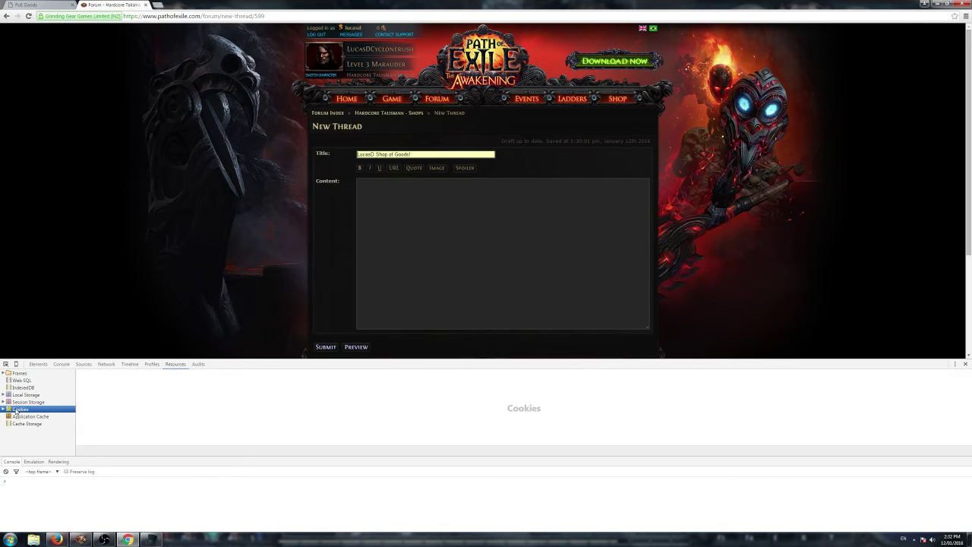
double_click(17, 410)
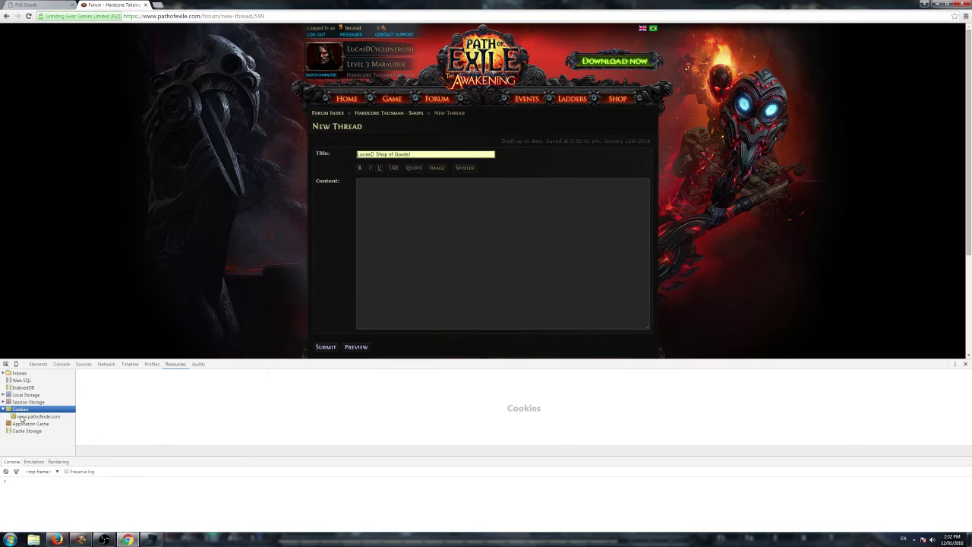
click(23, 417)
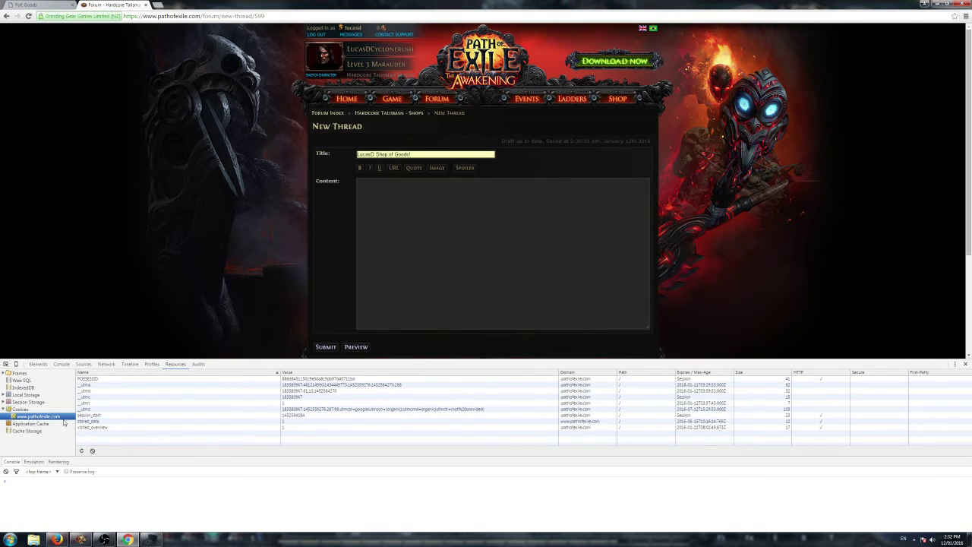
click(91, 379)
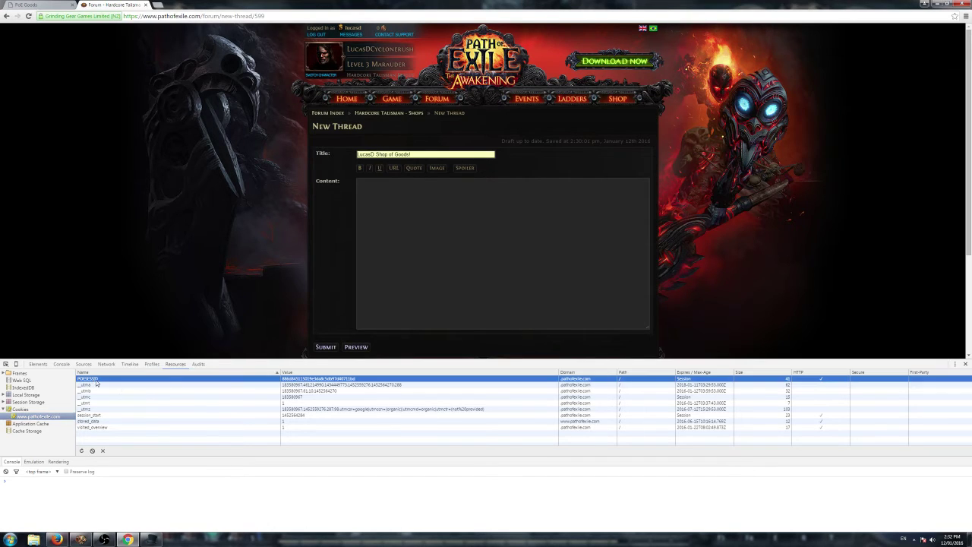
right_click(300, 381)
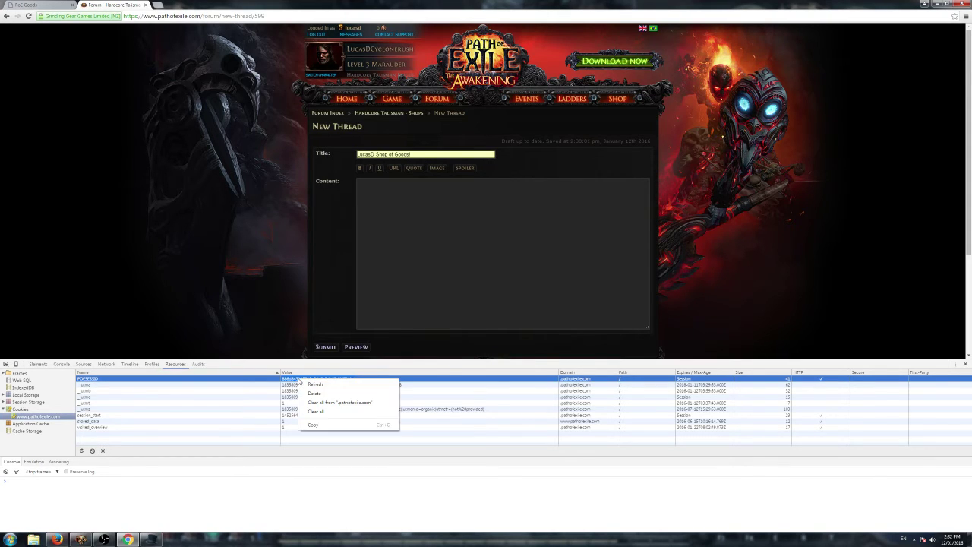
click(313, 424)
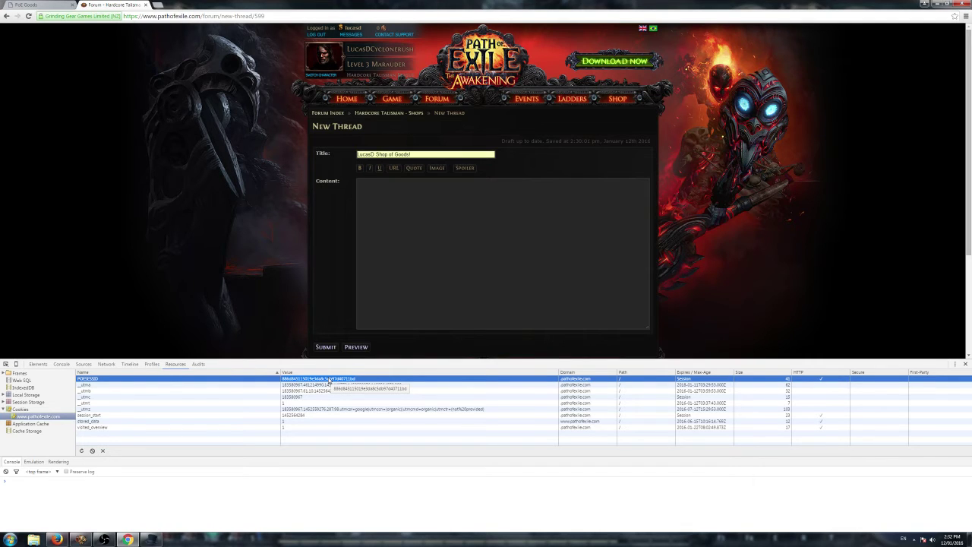
Step: Switch to Procurement, paste the copied session ID into the Session ID field, and log in
key(alt+Tab)
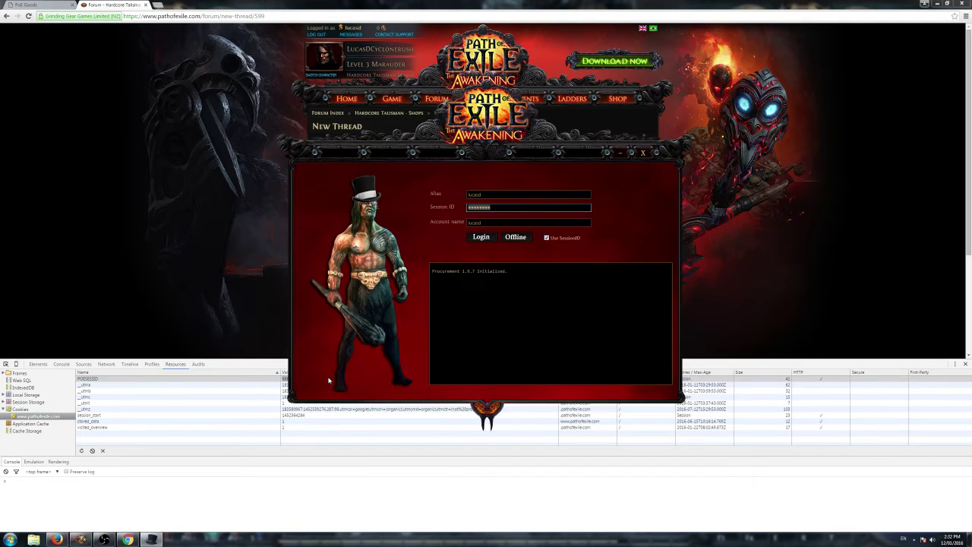
right_click(504, 207)
click(532, 231)
right_click(485, 207)
click(486, 215)
click(495, 237)
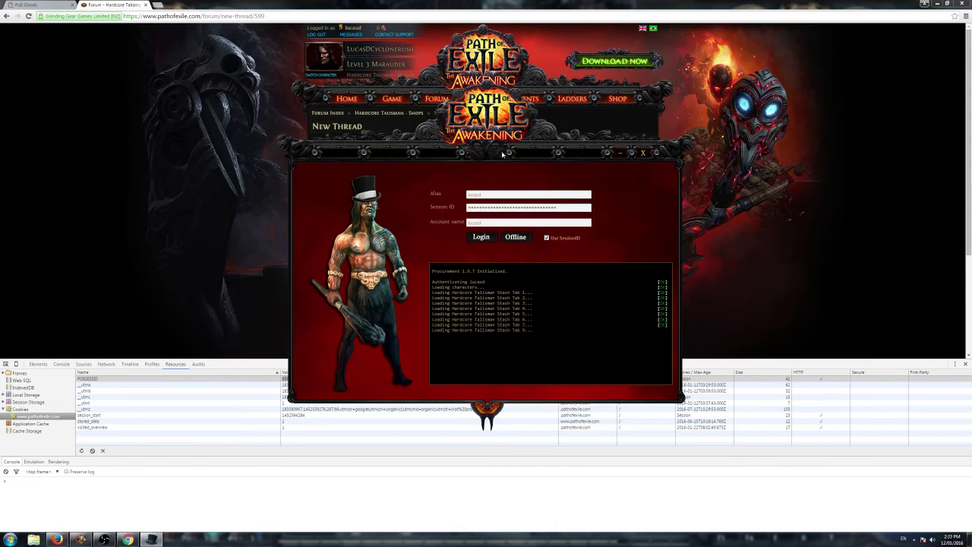
Step: Return to the Procurement window and display the For Trade stash tab
click(94, 238)
click(447, 239)
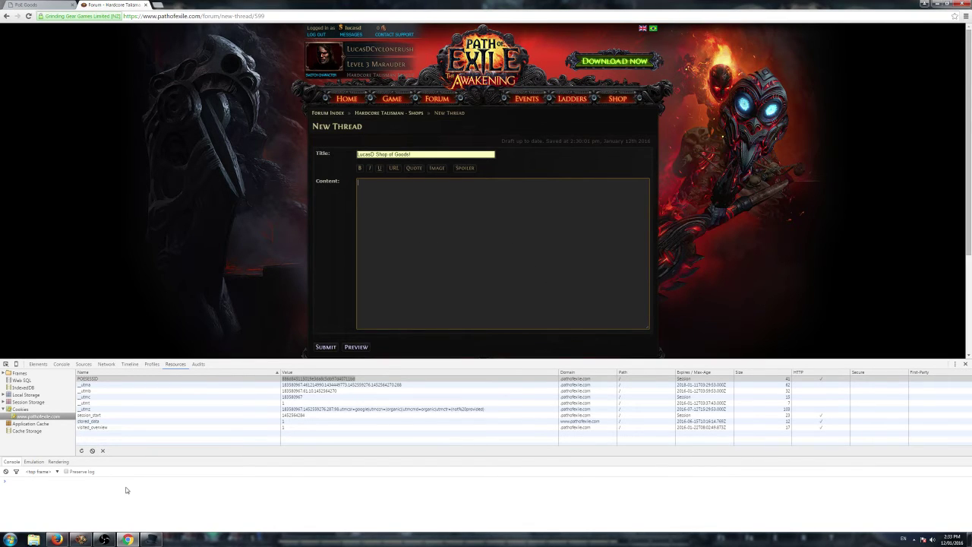
click(150, 538)
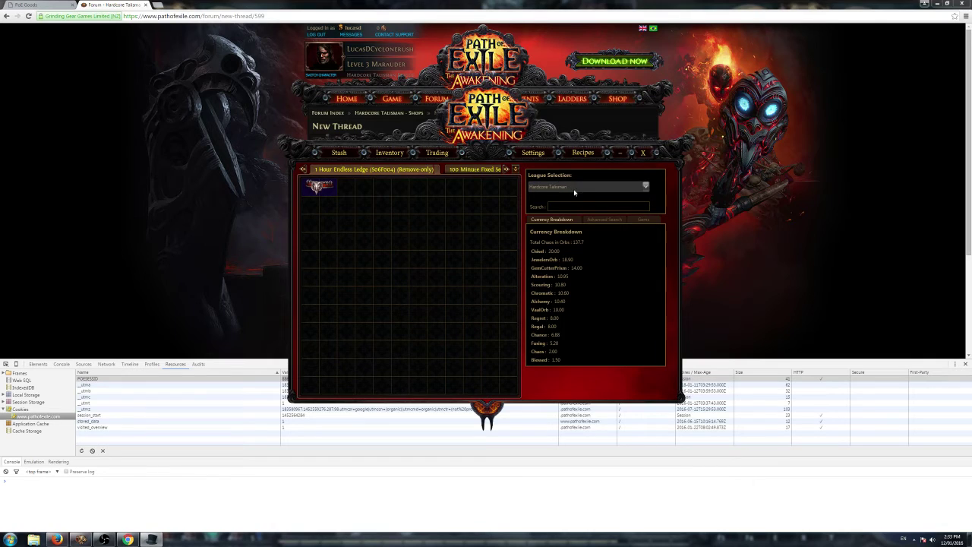
click(506, 168)
click(505, 168)
click(393, 169)
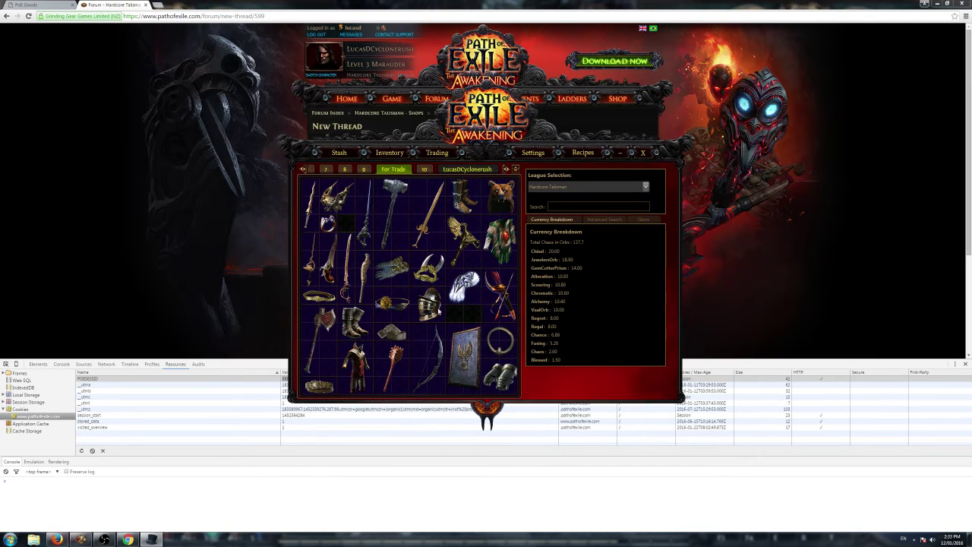
Step: Compare Procurement's For Trade tab with the in-game stash, moving the Procurement window clear of the stash items
key(alt+Tab)
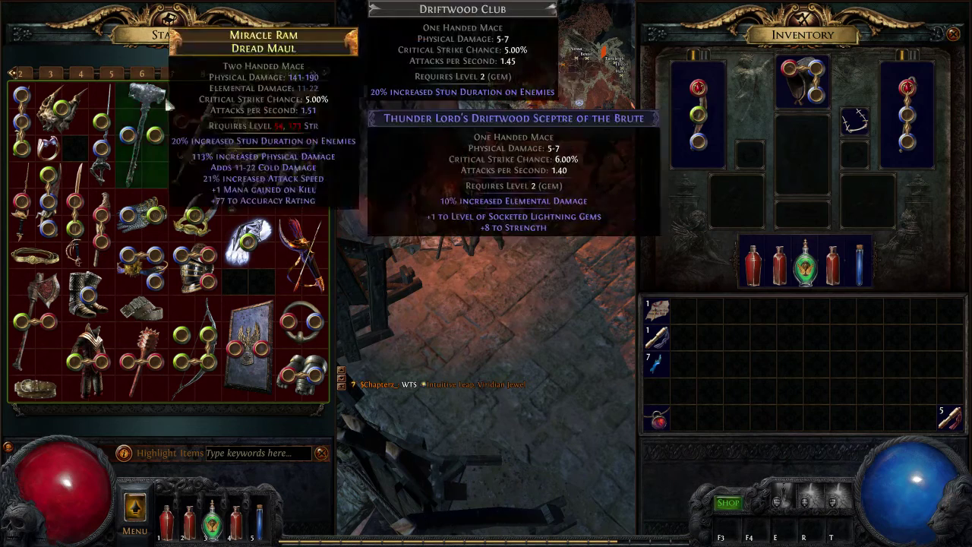
key(alt+Tab)
key(Tab)
key(Tab)
key(Tab)
key(Tab)
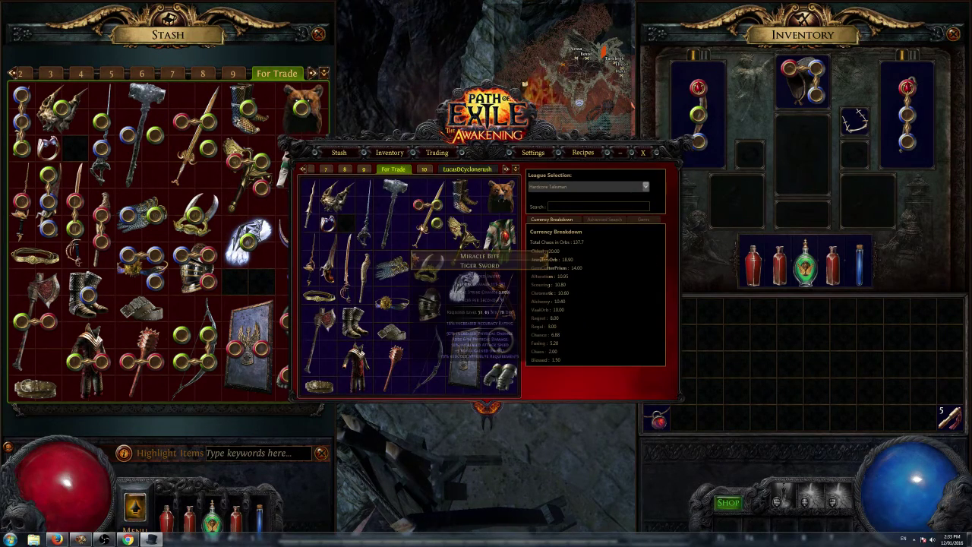
drag(494, 147, 556, 172)
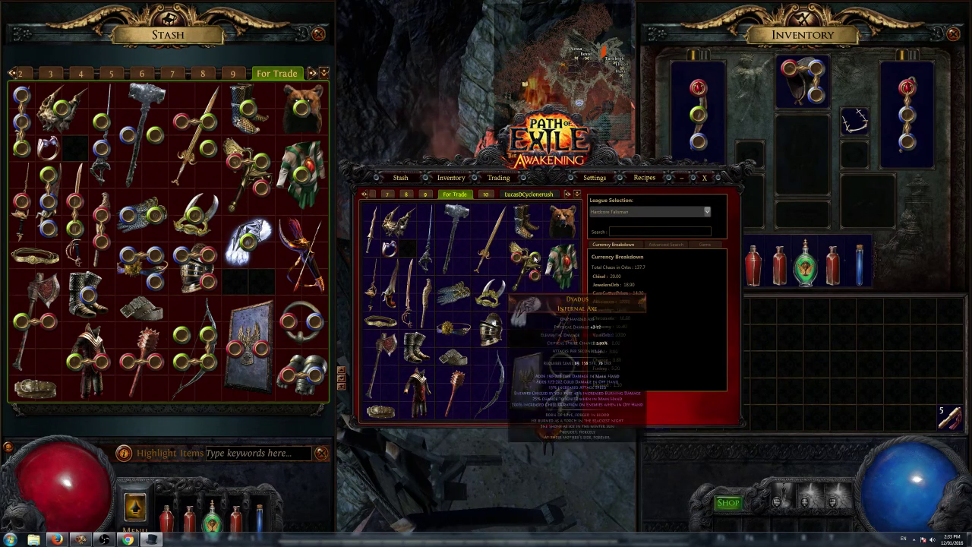
mouse_move(440, 219)
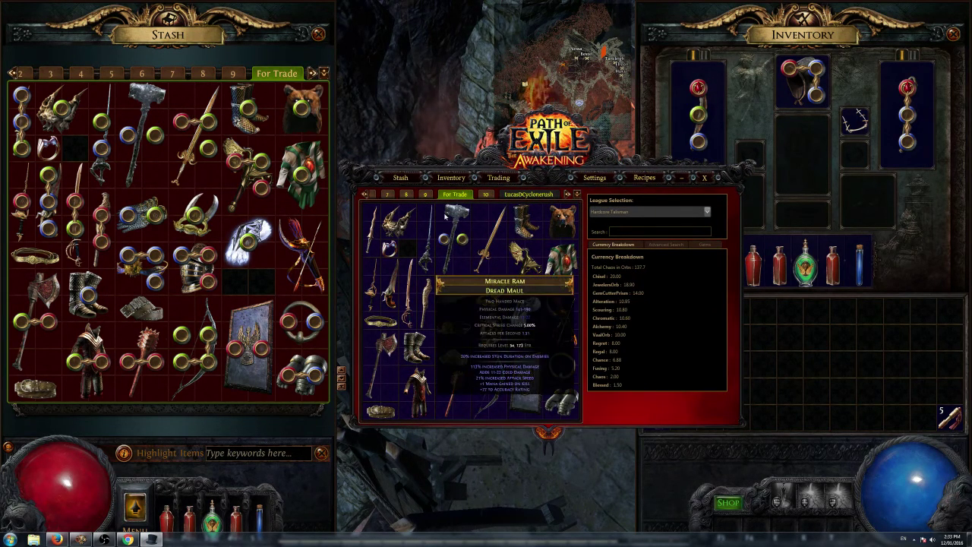
Step: Generate the trading forum export for the For Trade tab and copy the entire export text
click(498, 177)
click(366, 359)
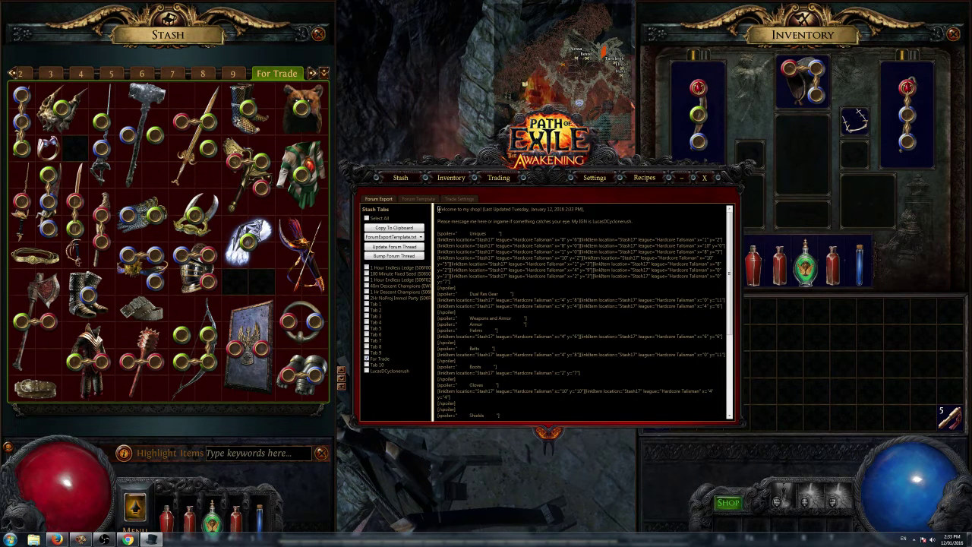
drag(460, 208, 653, 419)
right_click(496, 310)
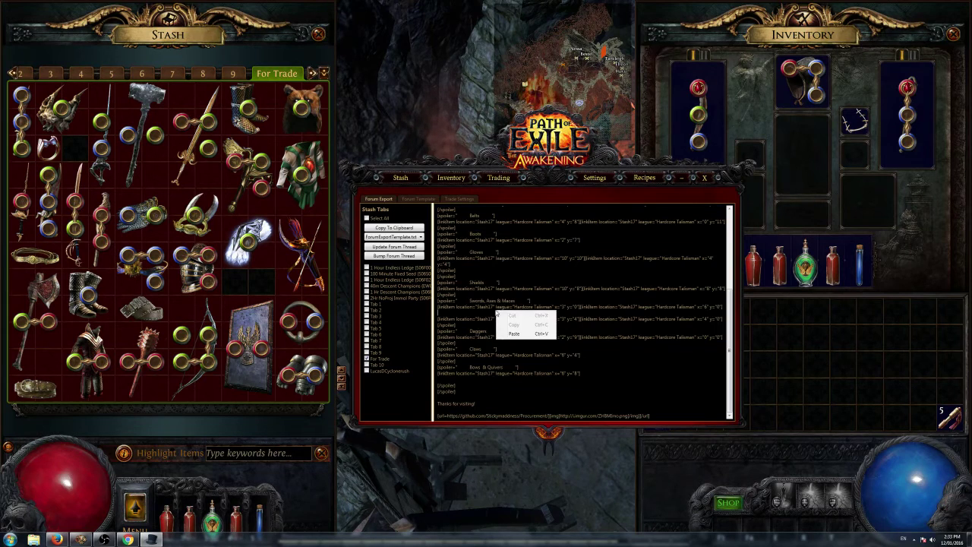
click(524, 325)
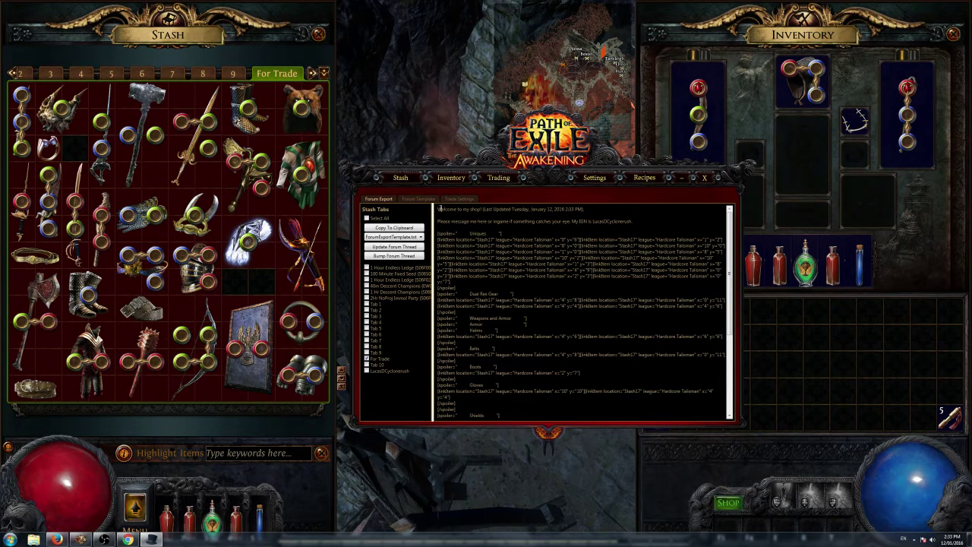
drag(439, 210, 678, 456)
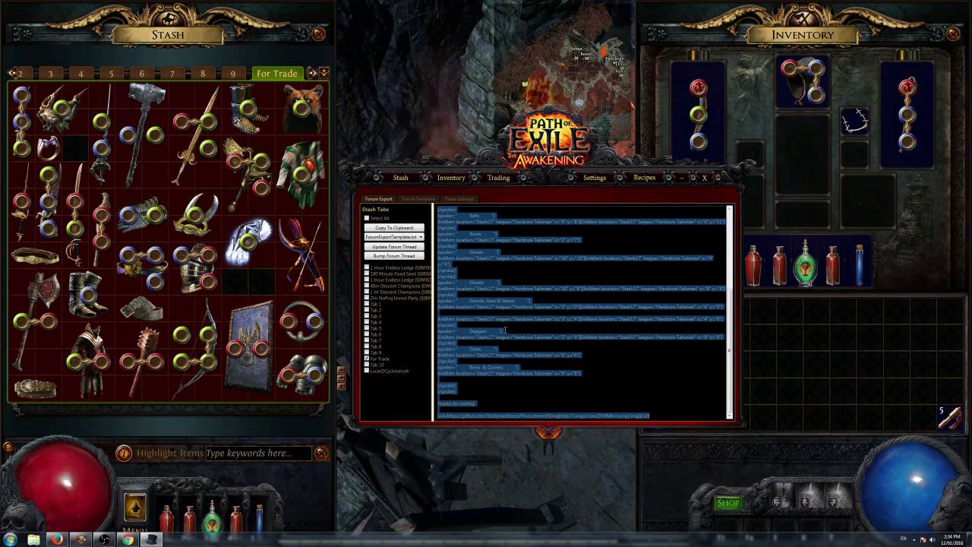
right_click(472, 304)
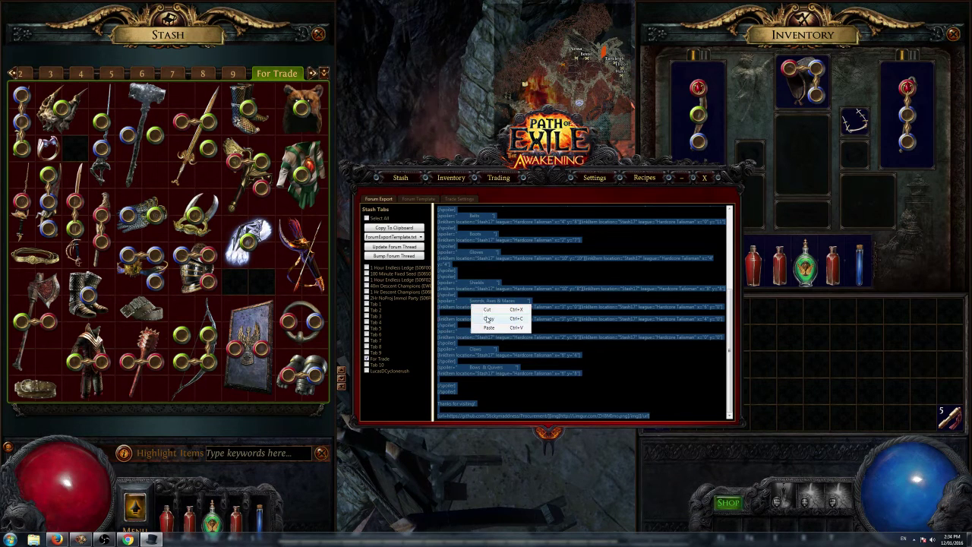
click(488, 319)
Step: Switch back to the New Thread page in Google Chrome and close the developer tools
key(alt+space)
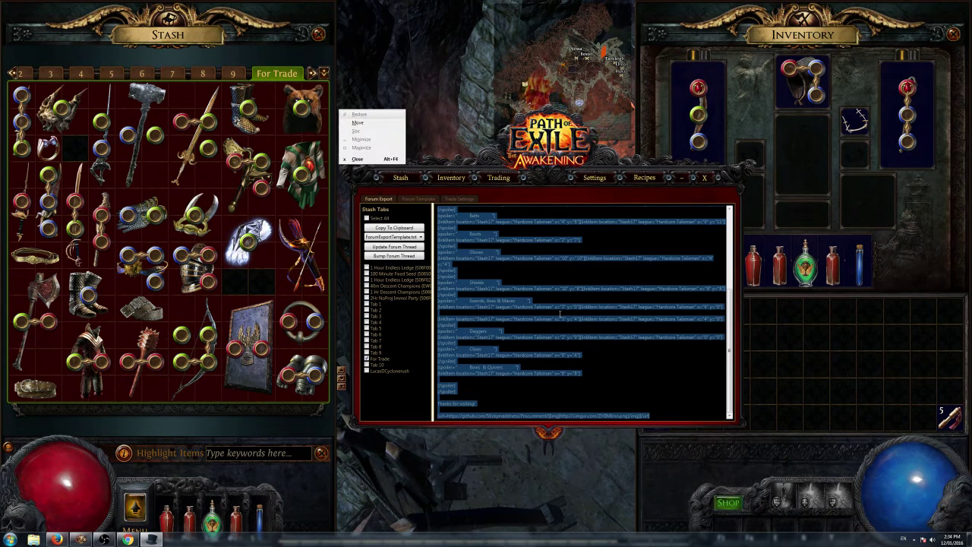
key(alt+Tab)
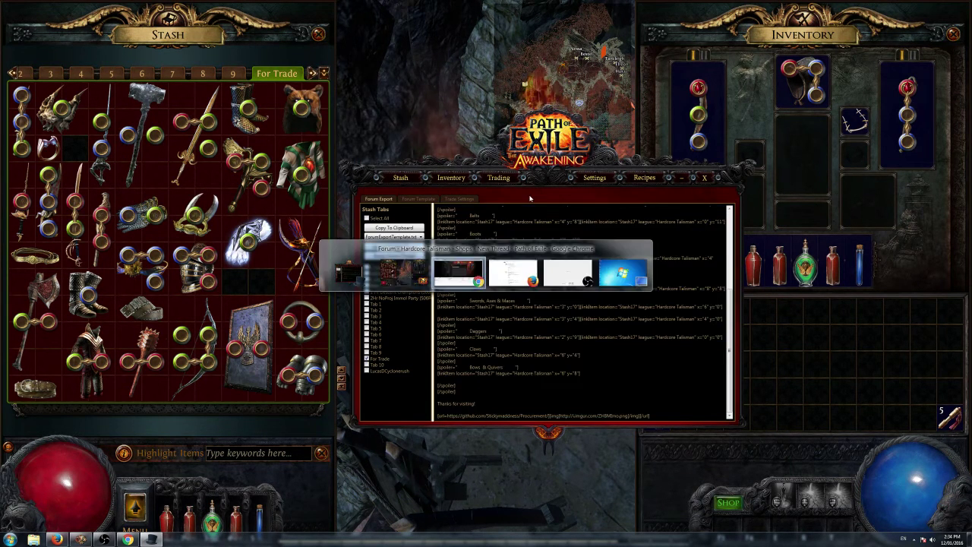
key(alt+Tab)
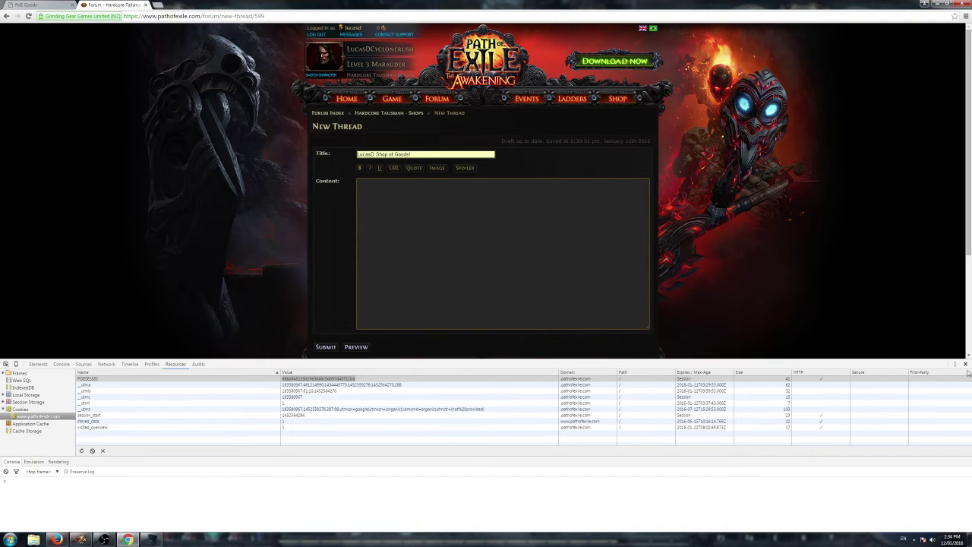
click(965, 363)
Step: Paste the shop export text into the new thread's content and preview the thread
right_click(487, 220)
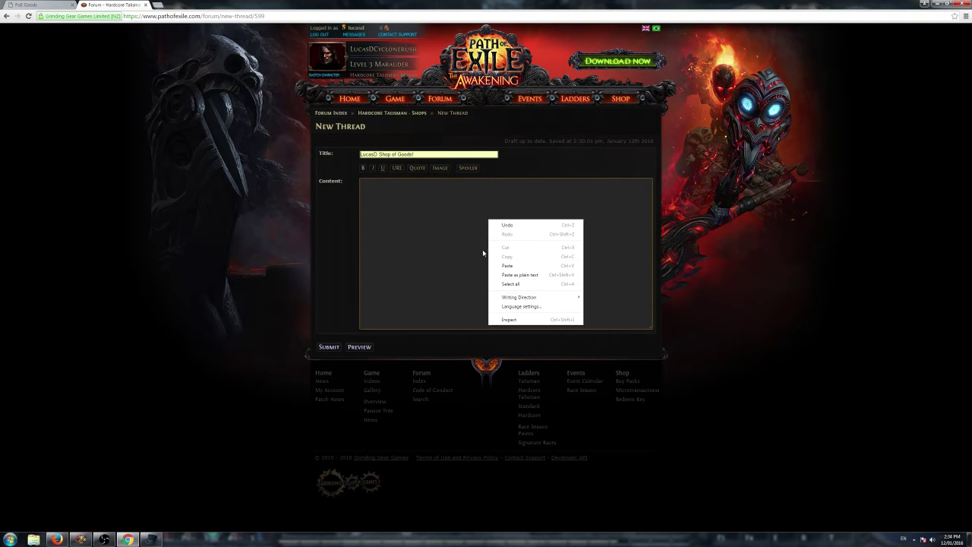
click(506, 265)
scroll(504, 271, up, 10)
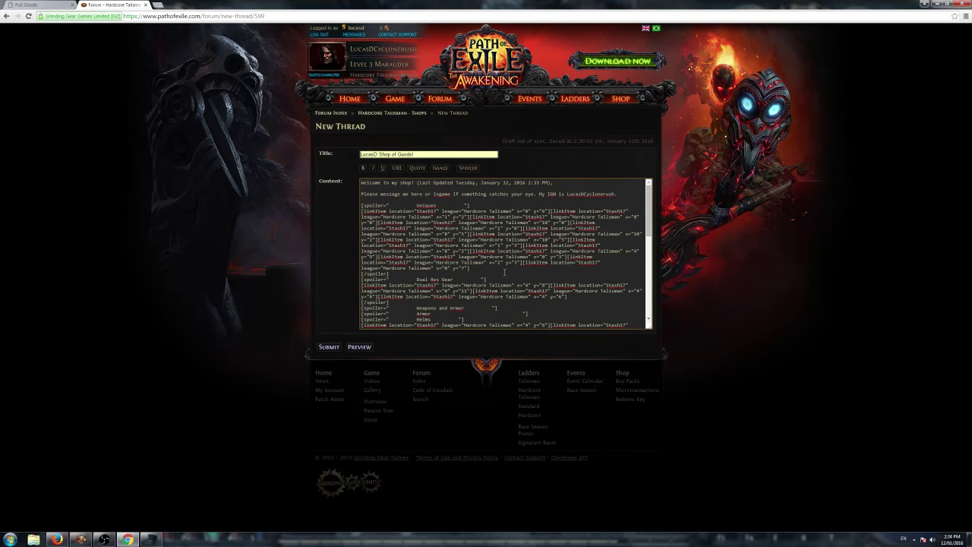
click(361, 346)
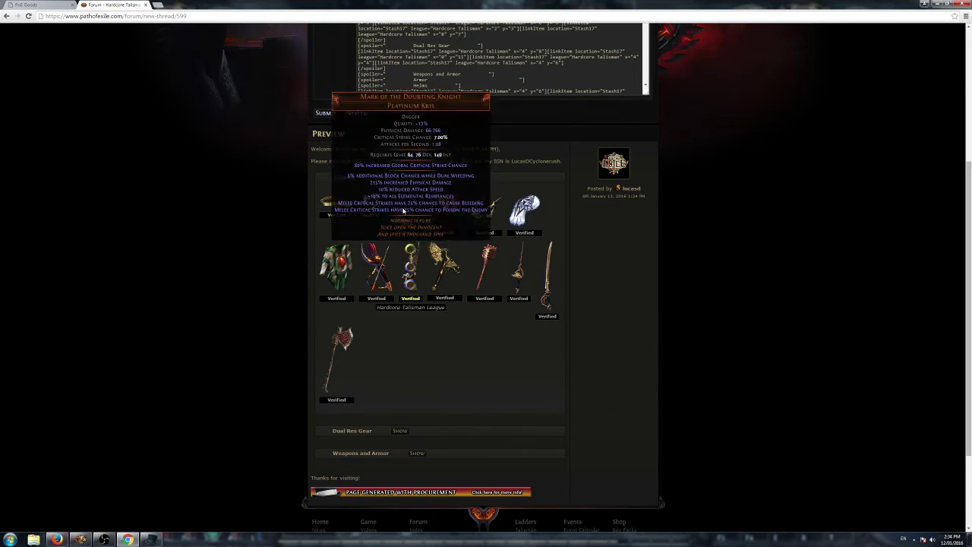
Step: Collapse Uniques in the thread preview, then examine the Dual Res Gear and the Weapons and Armor sections
click(382, 177)
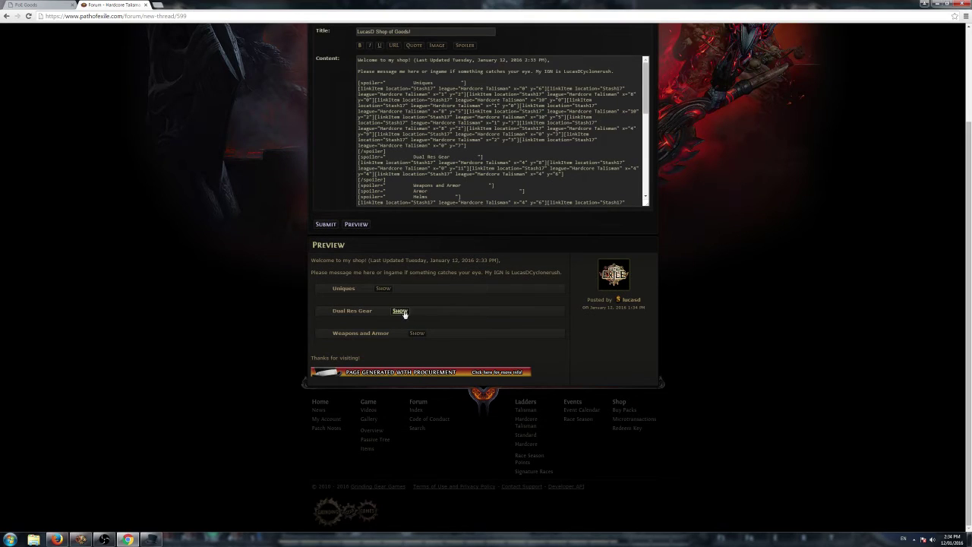
click(401, 312)
click(397, 312)
click(416, 333)
scroll(435, 308, down, 3)
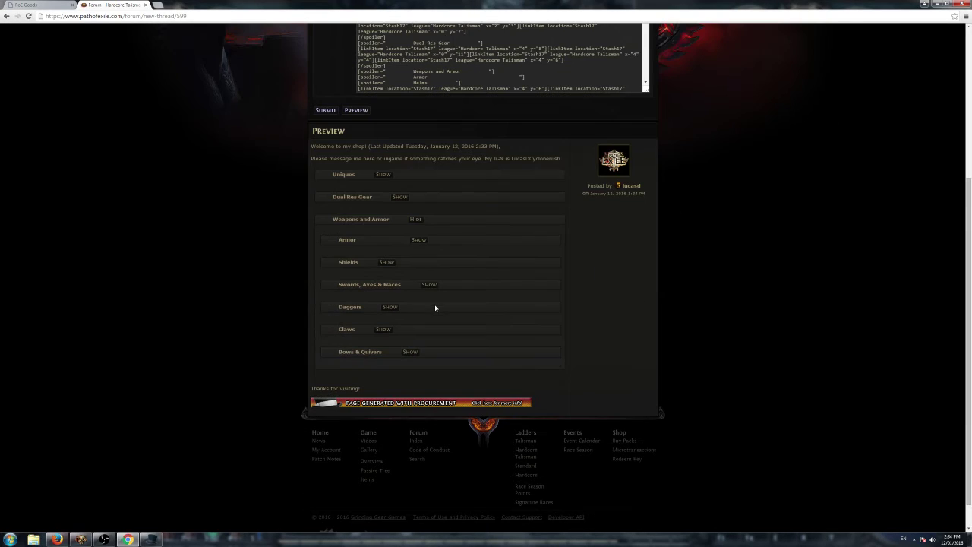
Step: Collapse Weapons and Armor in the thread preview, then clear all text from the new thread's content
click(416, 219)
scroll(470, 280, up, 3)
scroll(470, 280, up, 2)
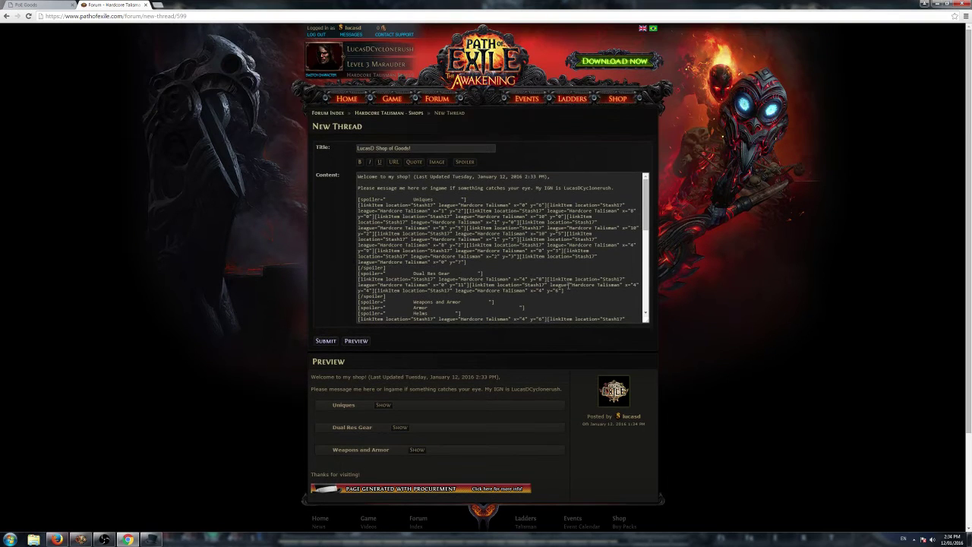
drag(357, 177, 755, 387)
key(BackSpace)
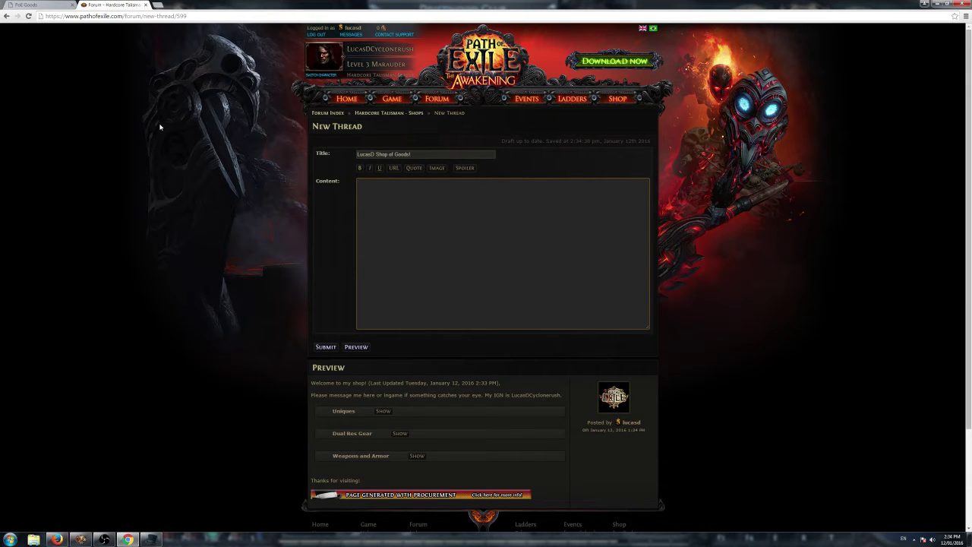
Step: Switch to Procurement and open the For Trade tab in the stash view
key(alt+Tab)
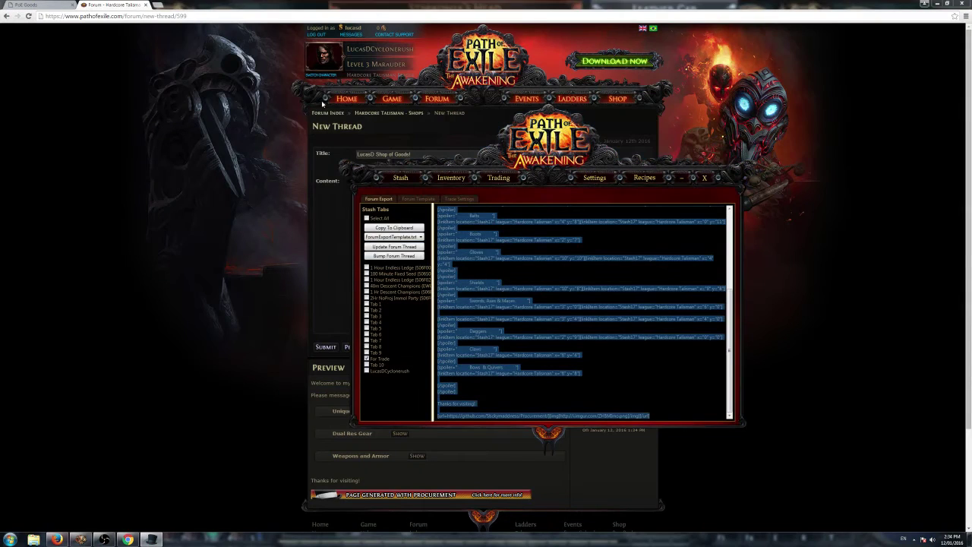
click(400, 178)
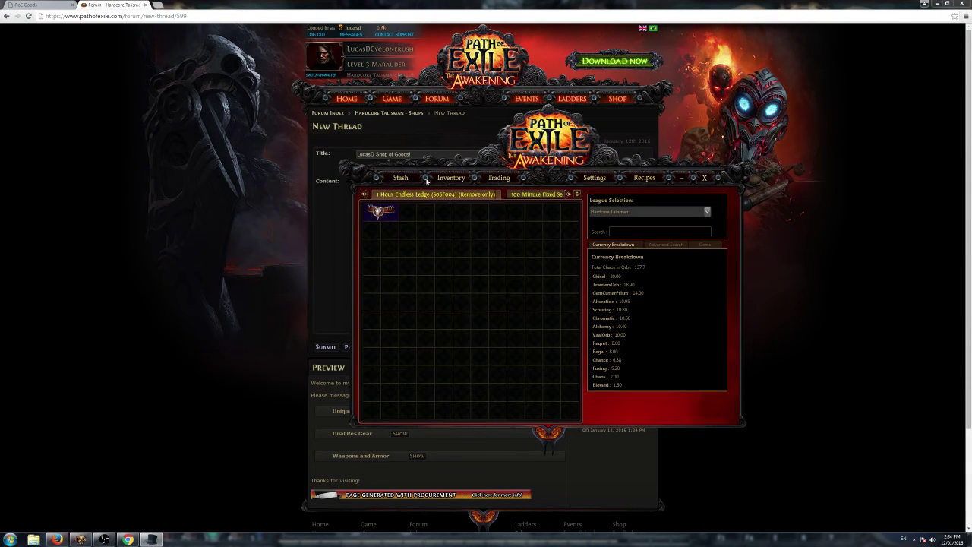
click(567, 194)
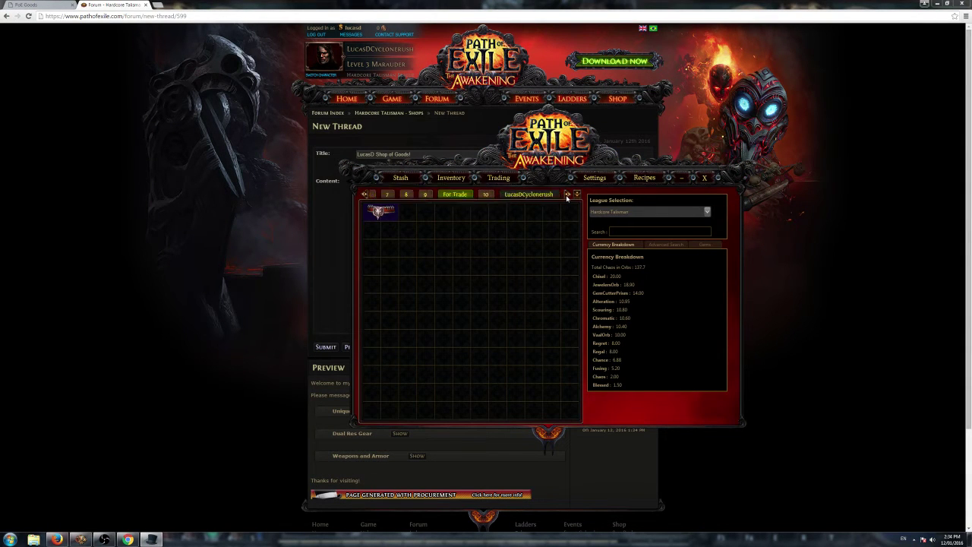
click(566, 195)
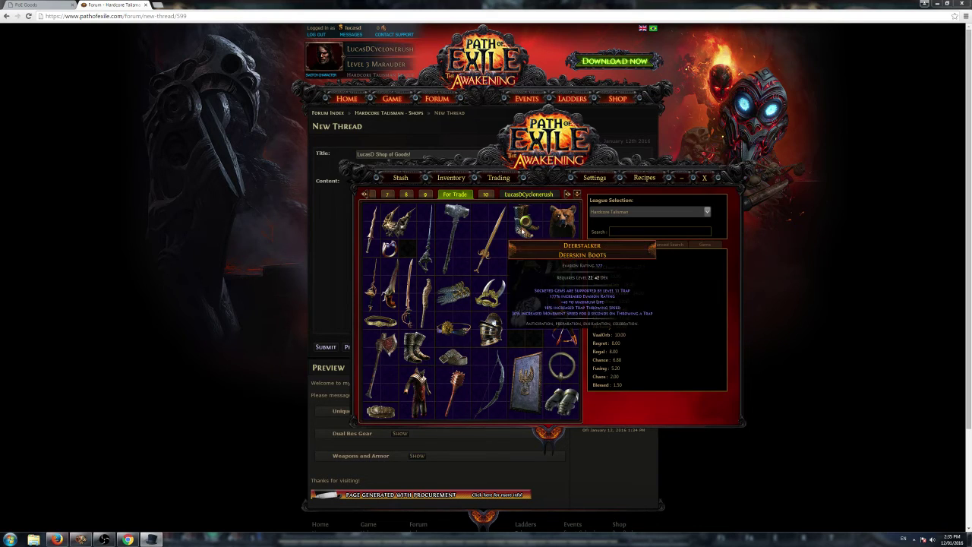
Step: Set a buyout of 1 Orb of Fusing on the Deerstalker boots and save it
click(526, 220)
click(546, 228)
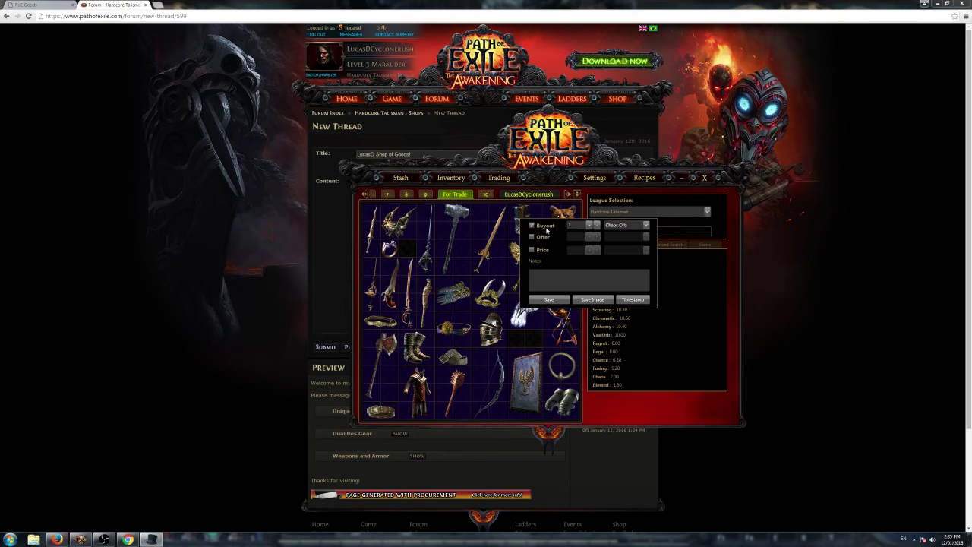
click(621, 226)
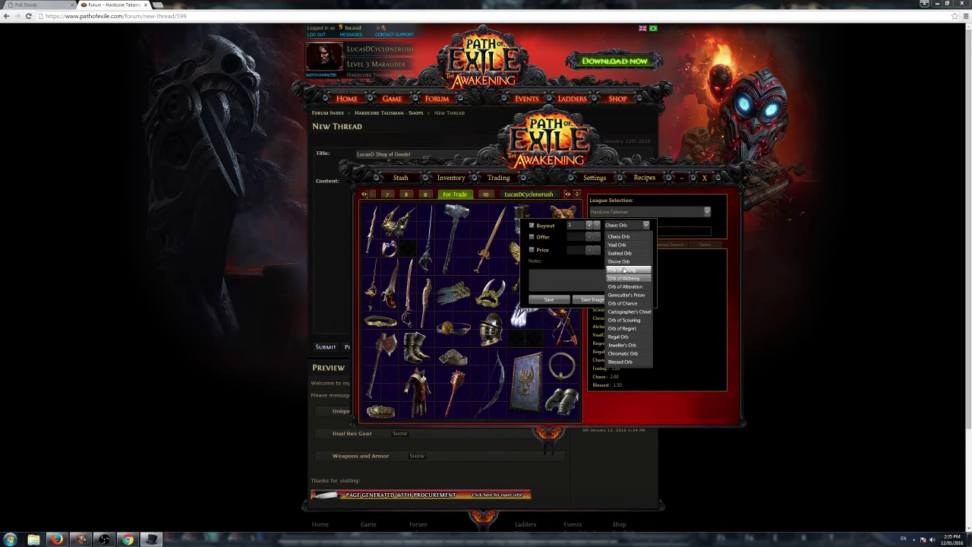
click(621, 274)
click(549, 299)
Step: Price the bear-head helmet at a buyout of 1 Orb of Fusing and save
click(570, 224)
click(573, 226)
click(668, 225)
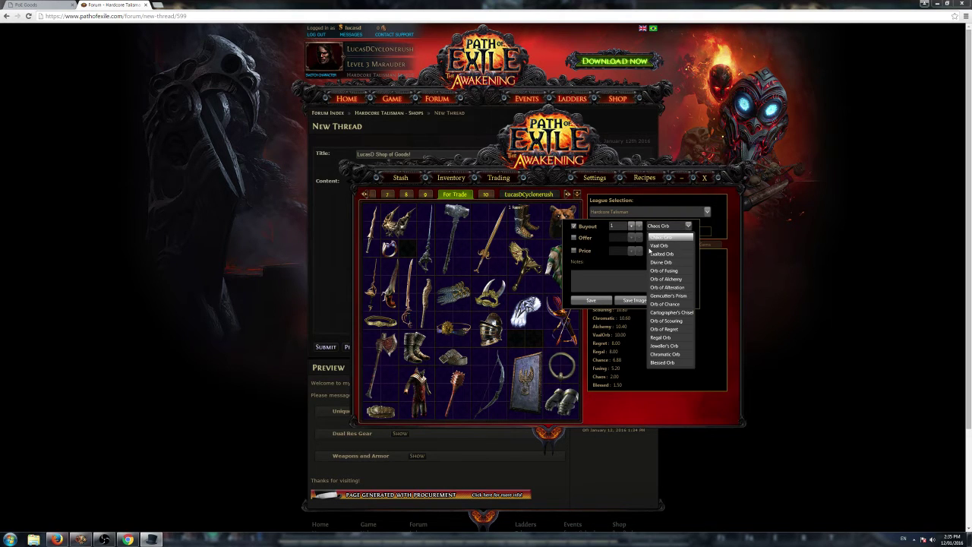
click(665, 270)
click(599, 300)
Step: Give the golden item directly below the Deerstalker boots a buyout of 1 Orb of Fusing and save
click(526, 258)
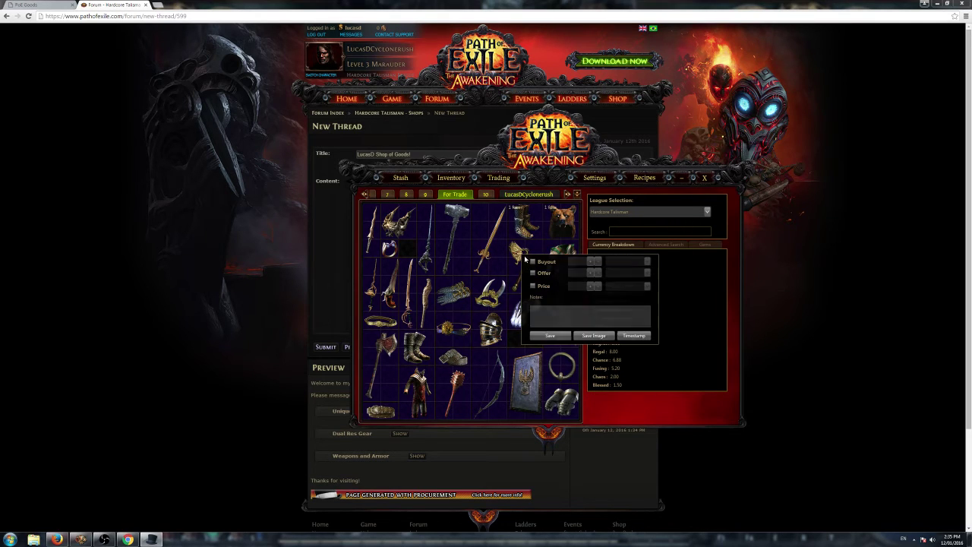
click(533, 261)
click(624, 261)
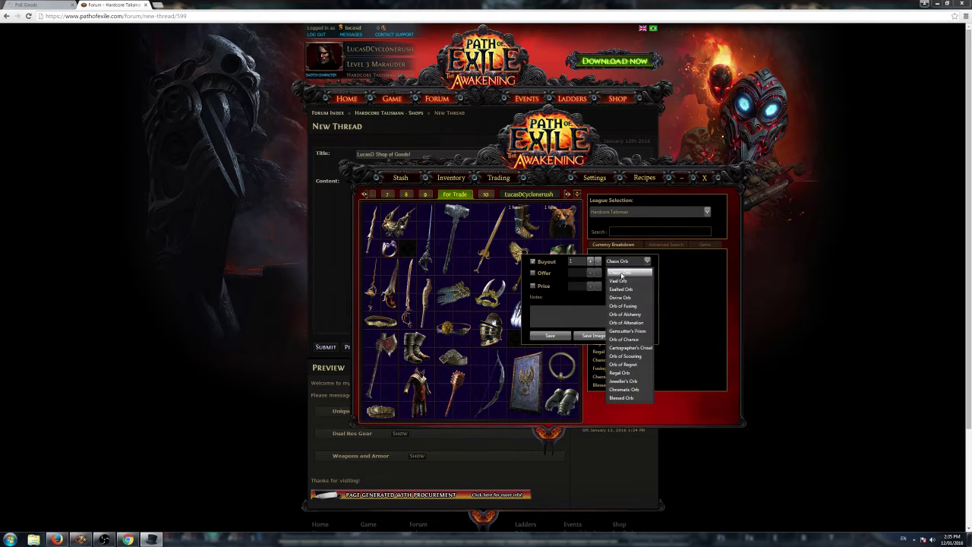
click(626, 312)
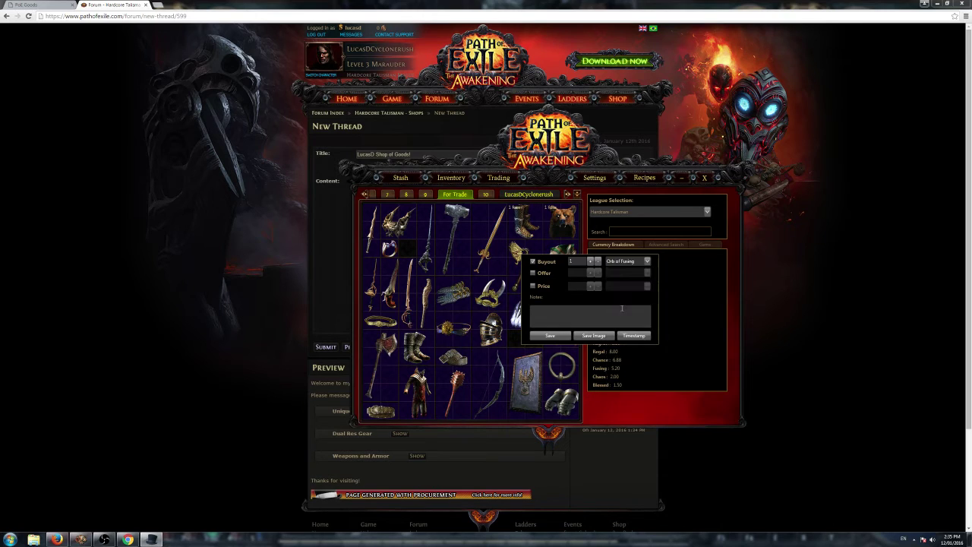
click(549, 335)
Step: Set a buyout of 1 Chaos Orb on the green body armour and save it
click(557, 267)
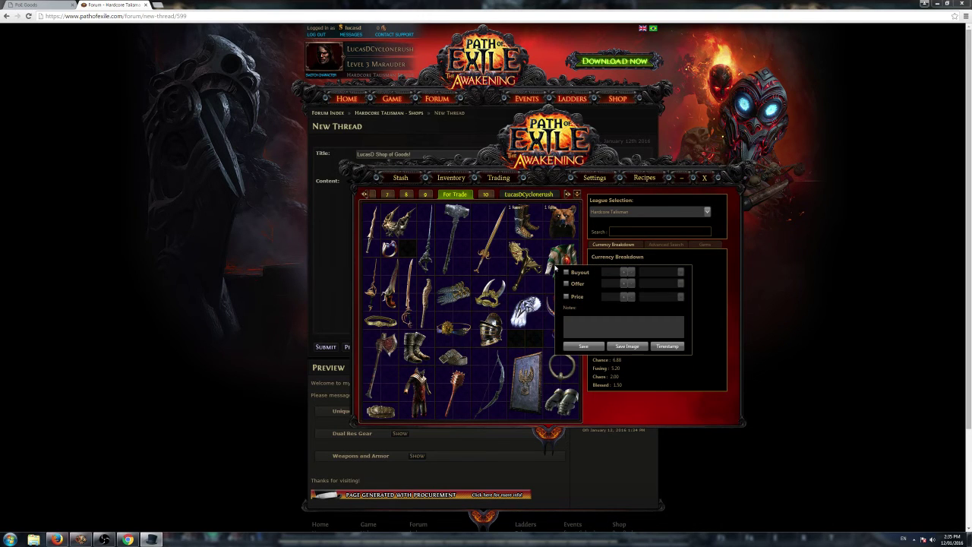
click(560, 260)
click(565, 257)
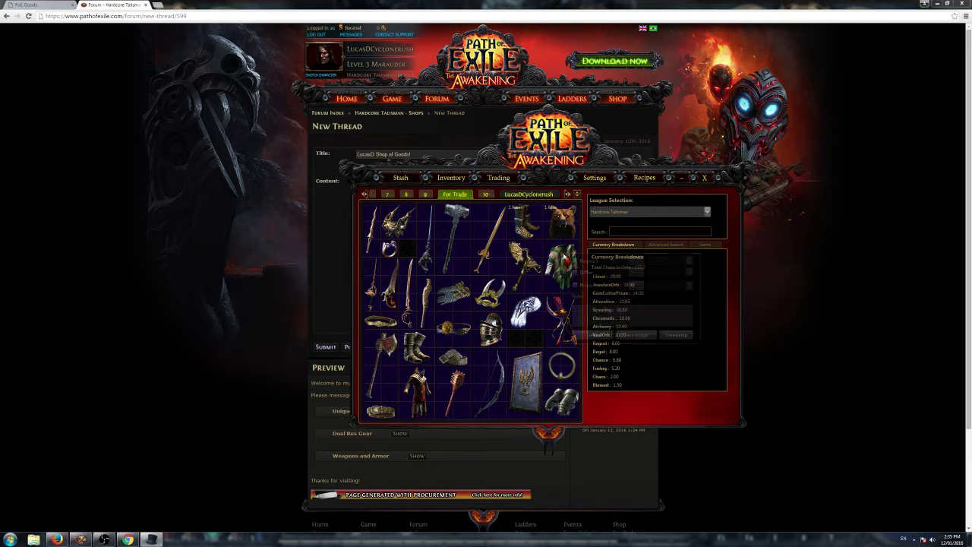
click(574, 260)
click(597, 334)
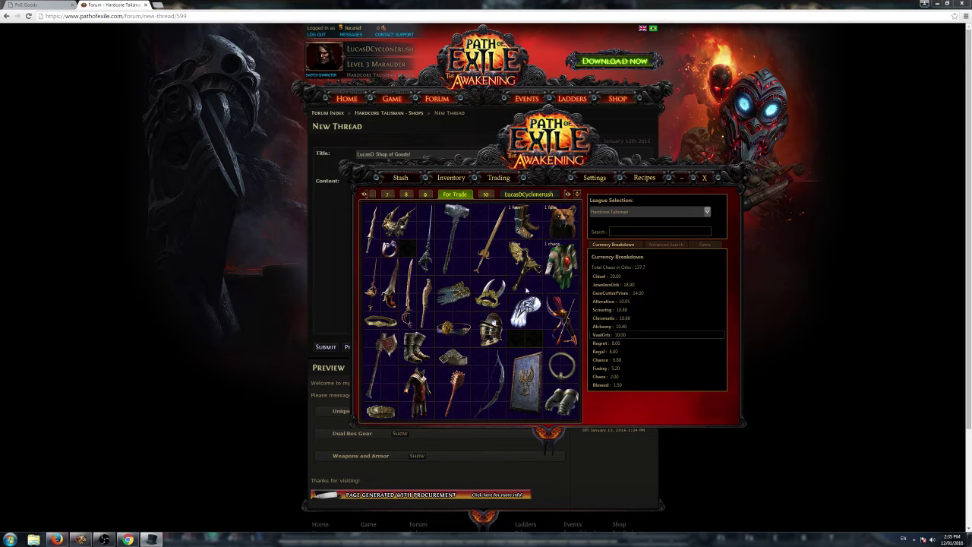
Step: Set a buyout of 2 Chaos Orbs on the white item below the golden one and save it
click(523, 310)
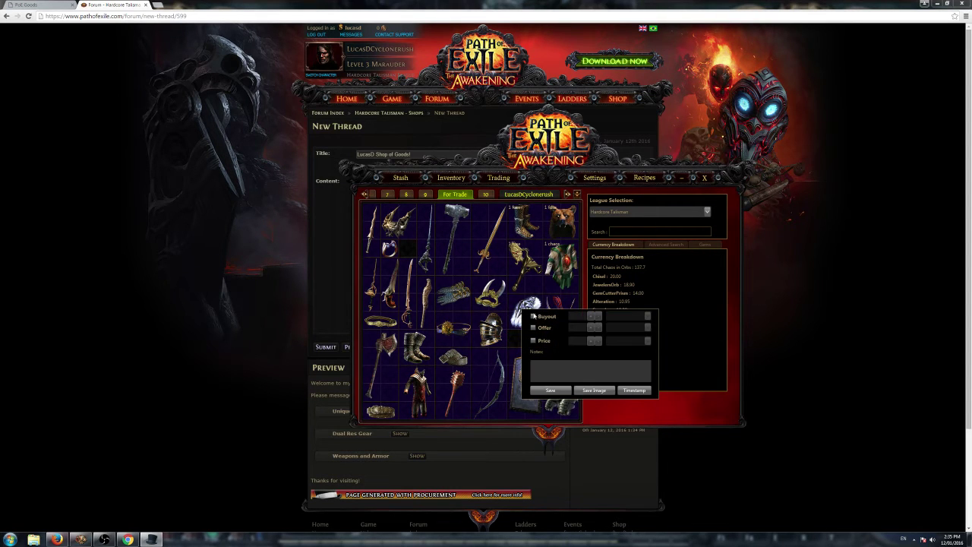
click(533, 316)
click(550, 390)
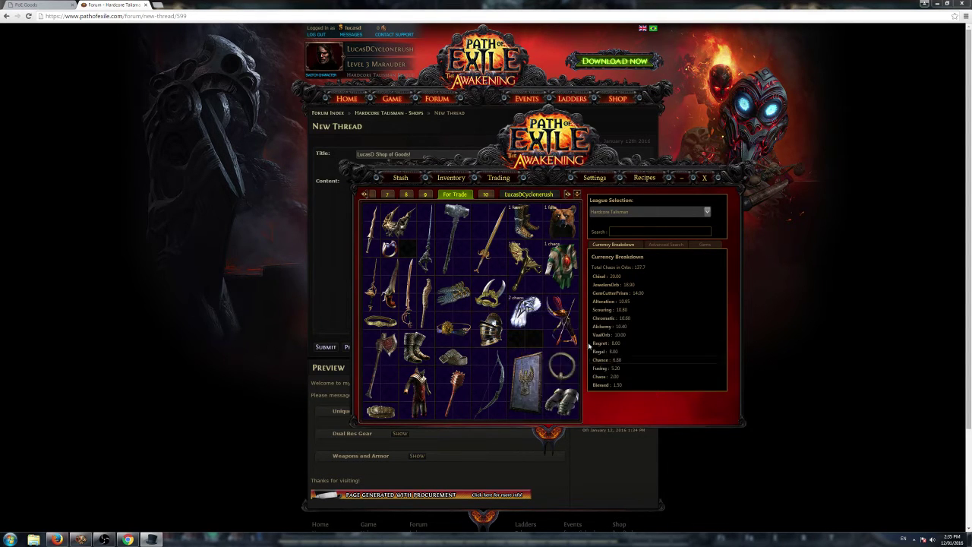
Step: Set a buyout of 1 Exalted Orb on the item directly below the green body armour and save it
click(559, 311)
click(570, 319)
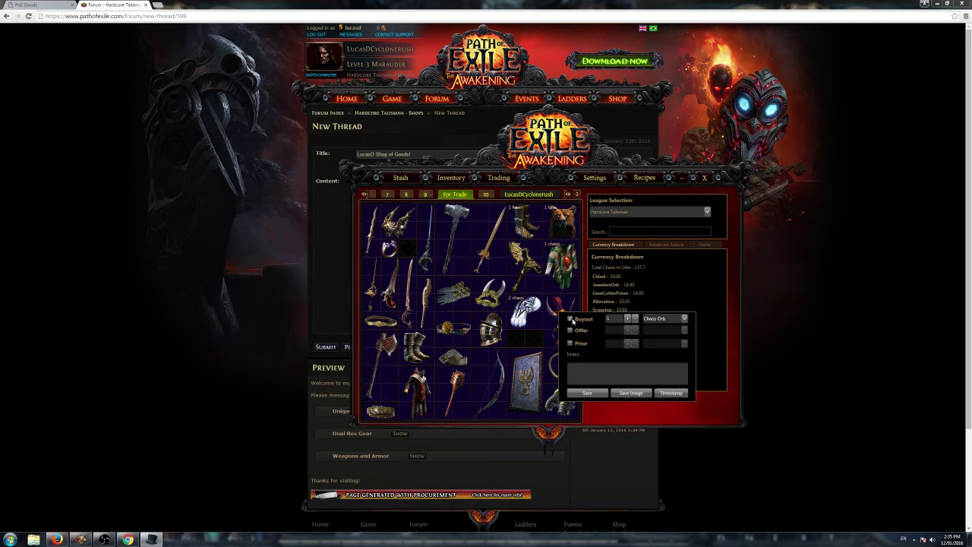
click(683, 318)
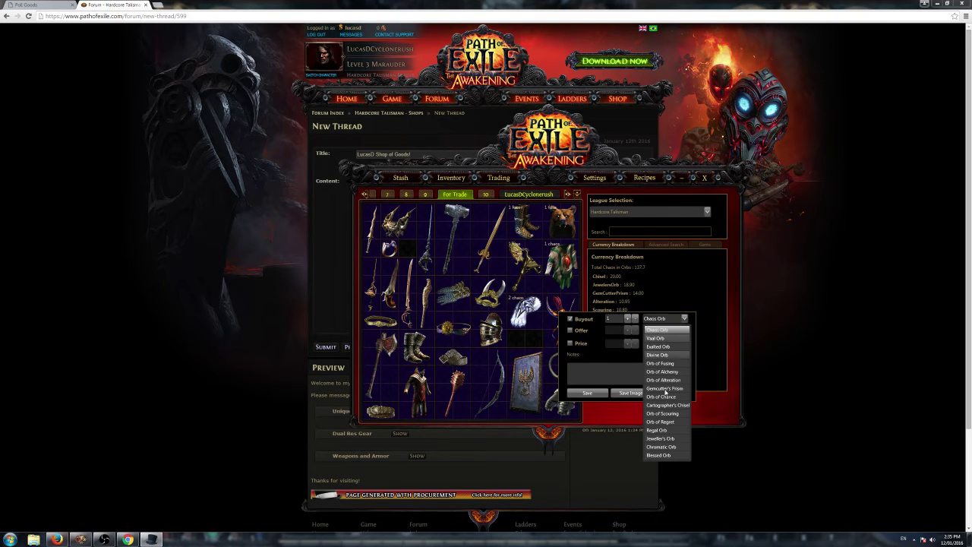
click(657, 346)
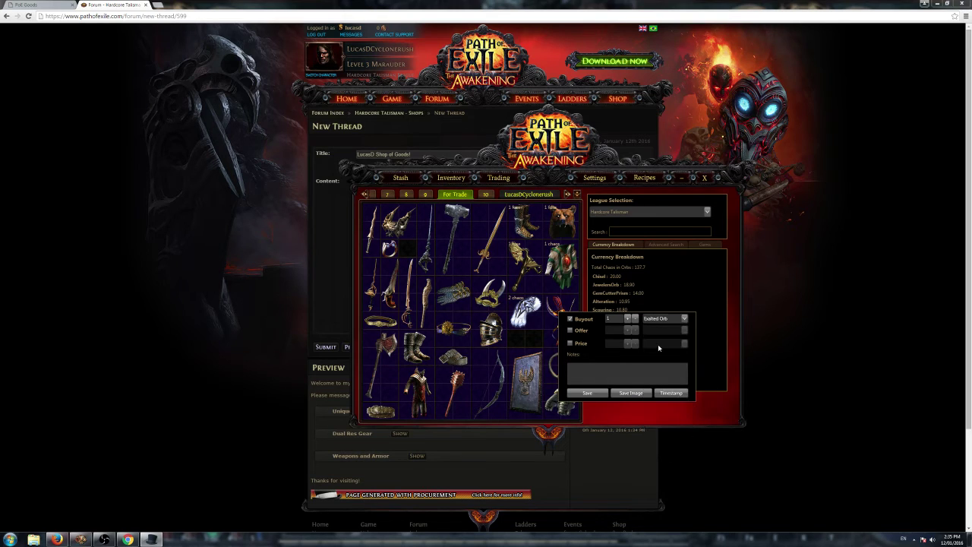
click(587, 392)
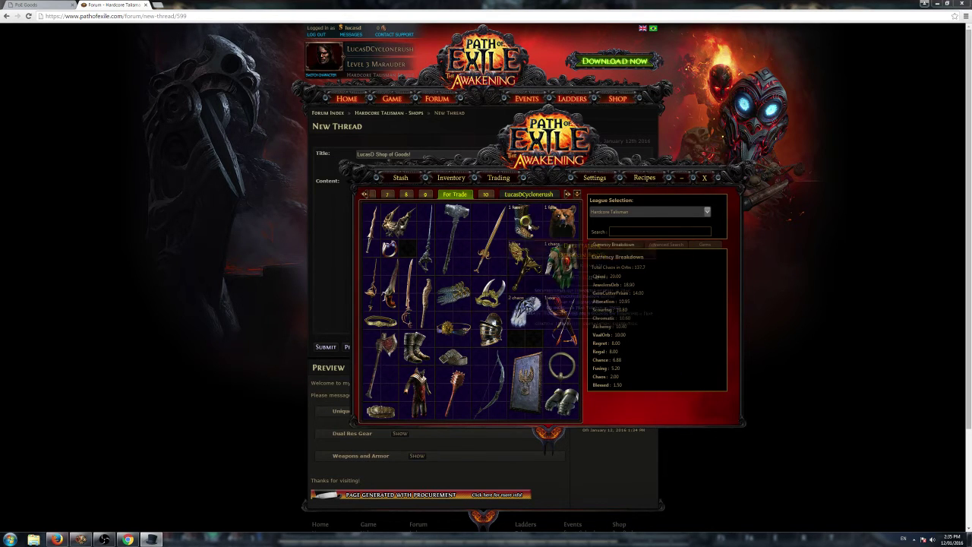
Step: Regenerate the trading forum export for the For Trade tab with the buyout prices and copy the entire text
mouse_move(533, 317)
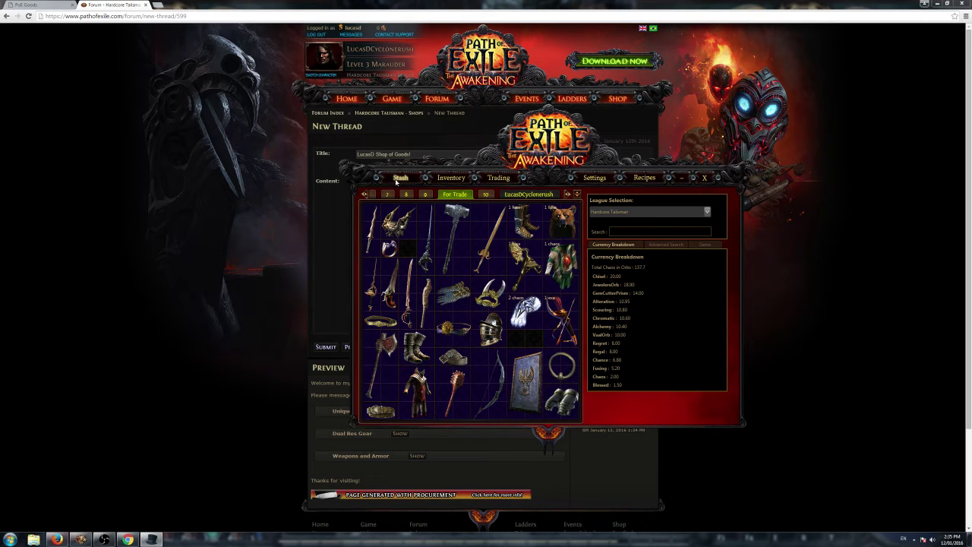
click(501, 179)
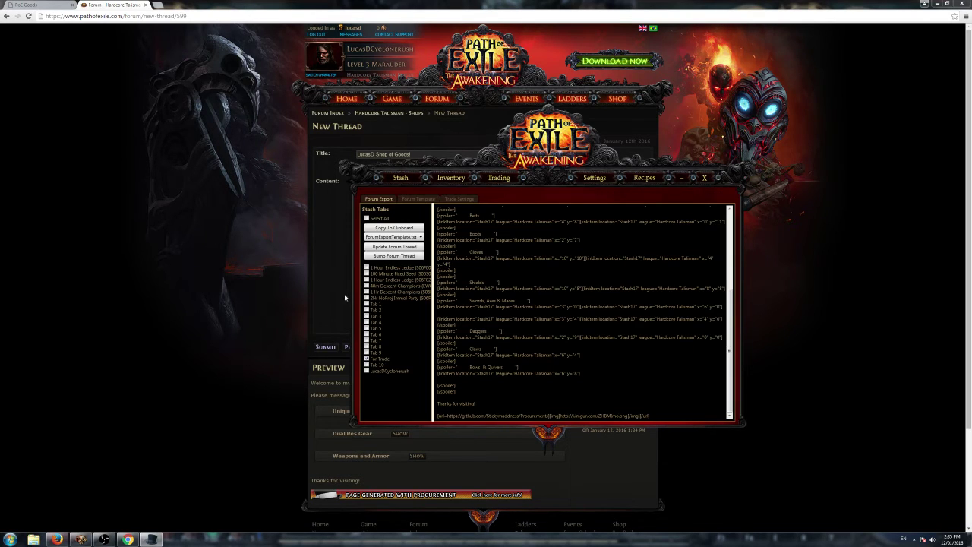
click(366, 359)
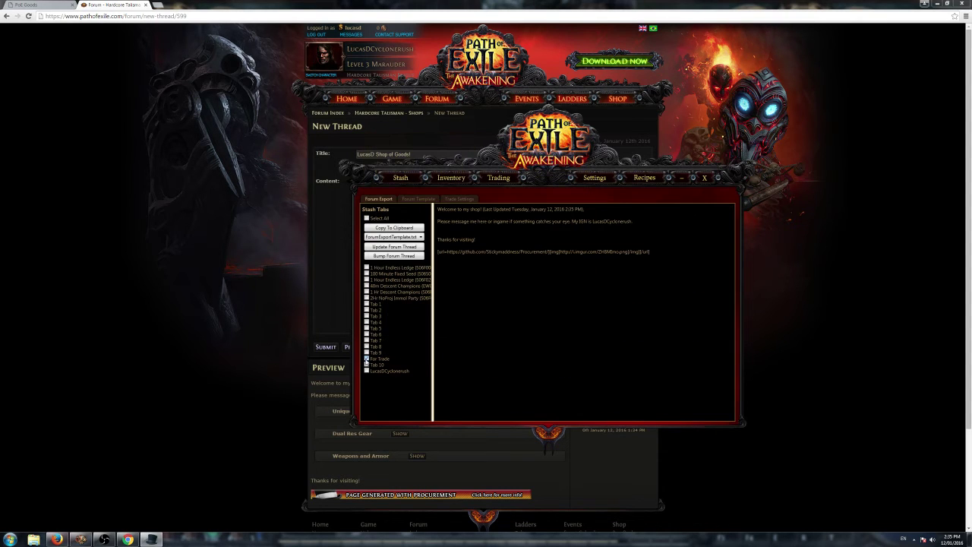
click(367, 359)
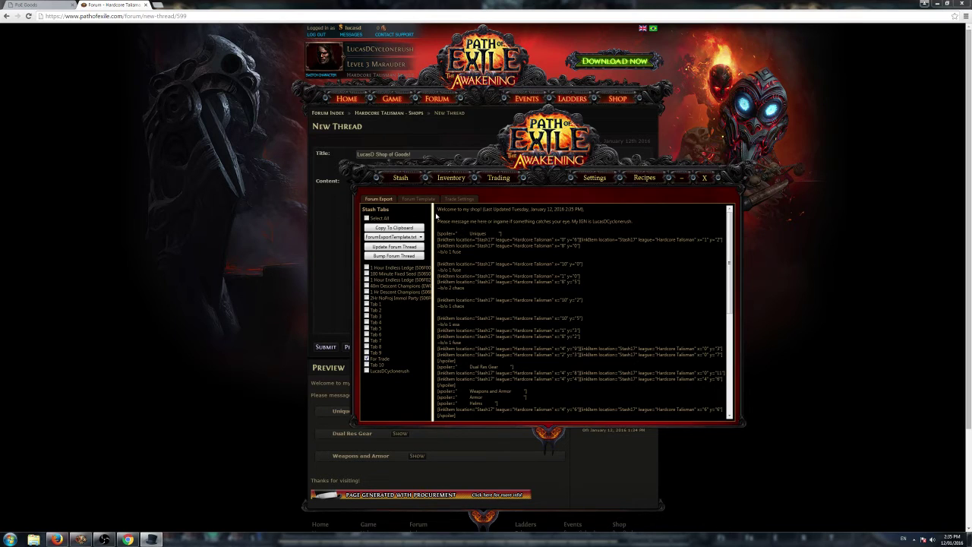
drag(437, 208, 706, 460)
right_click(487, 309)
click(503, 318)
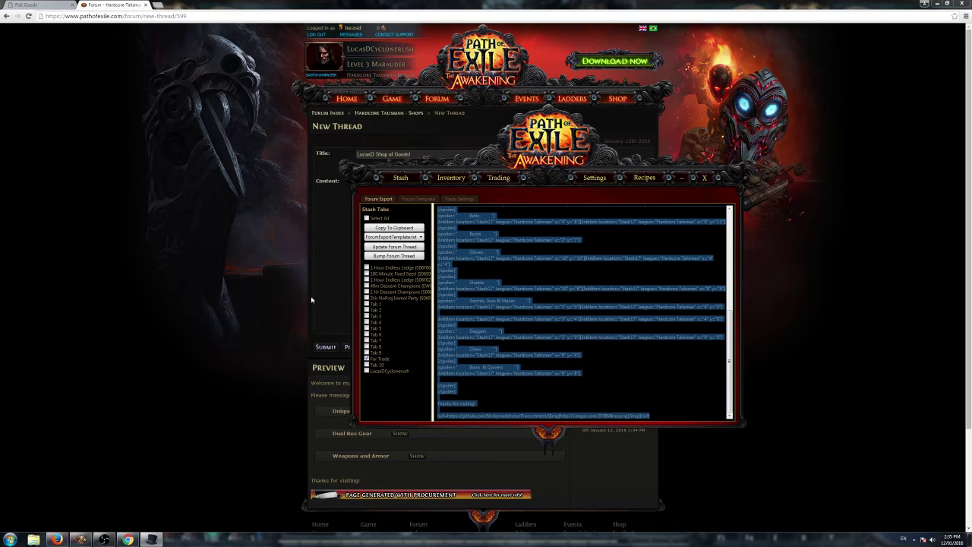
Step: Return to the New Thread page in Google Chrome, paste the priced export into the content and preview the thread
click(265, 291)
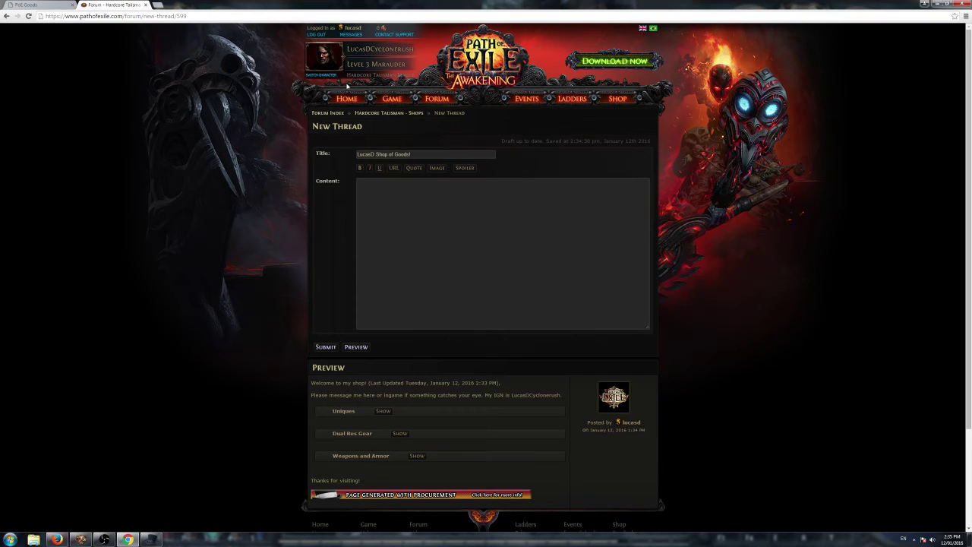
click(480, 179)
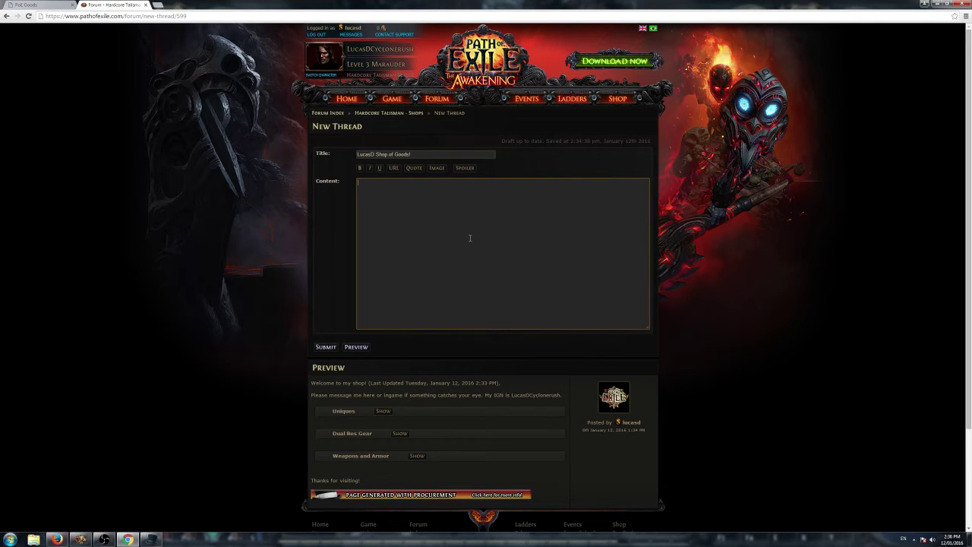
right_click(476, 215)
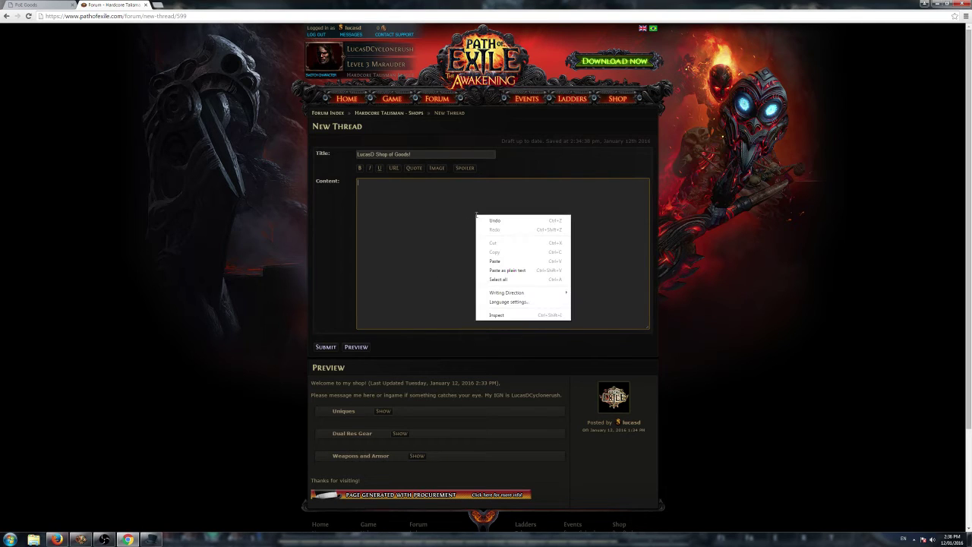
click(495, 261)
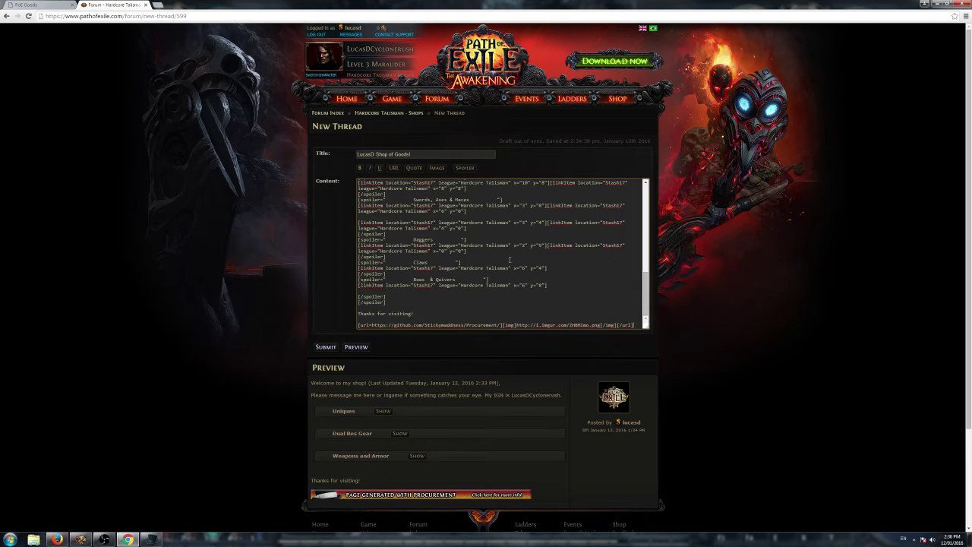
click(357, 346)
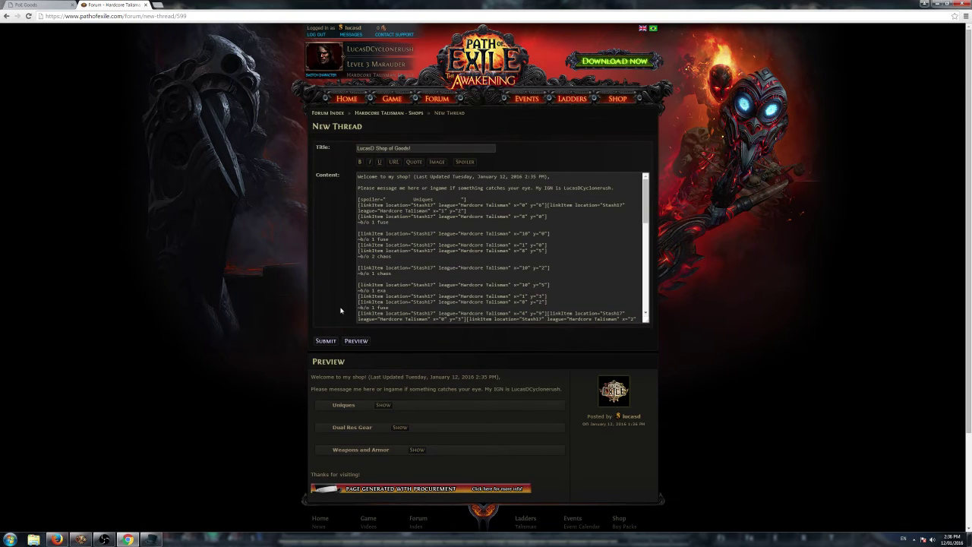
Step: Expand Uniques in the thread preview and examine the items with their buyout prices
click(383, 404)
scroll(271, 349, down, 2)
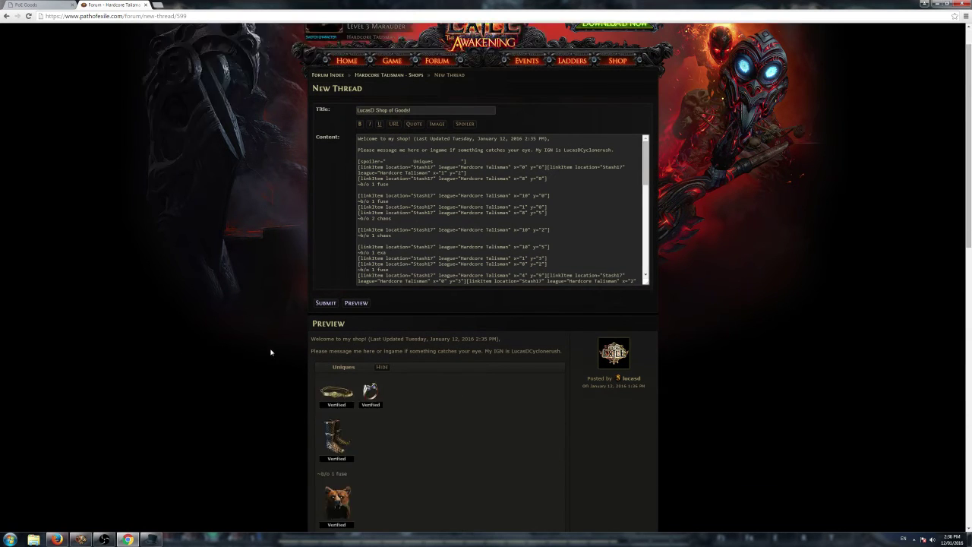
scroll(149, 221, down, 3)
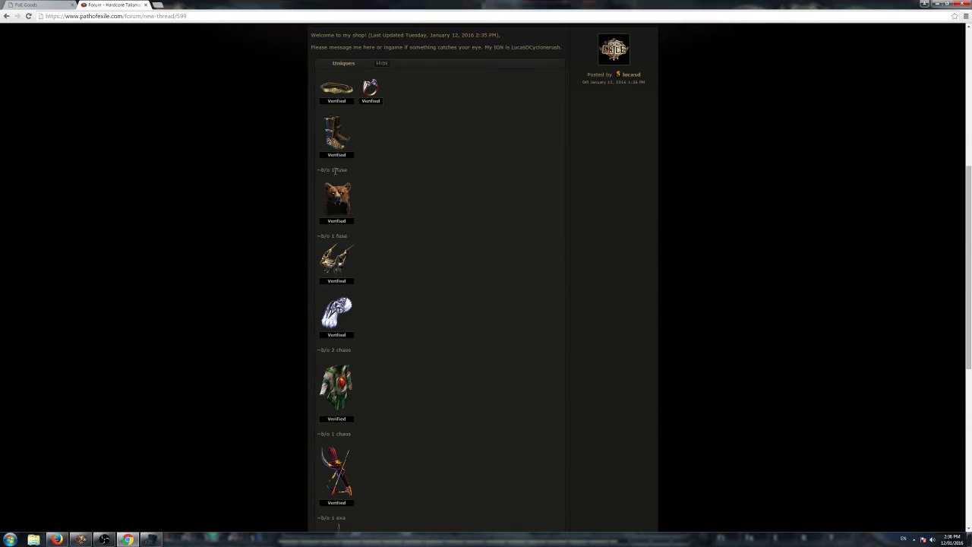
mouse_move(340, 203)
mouse_move(337, 312)
mouse_move(338, 387)
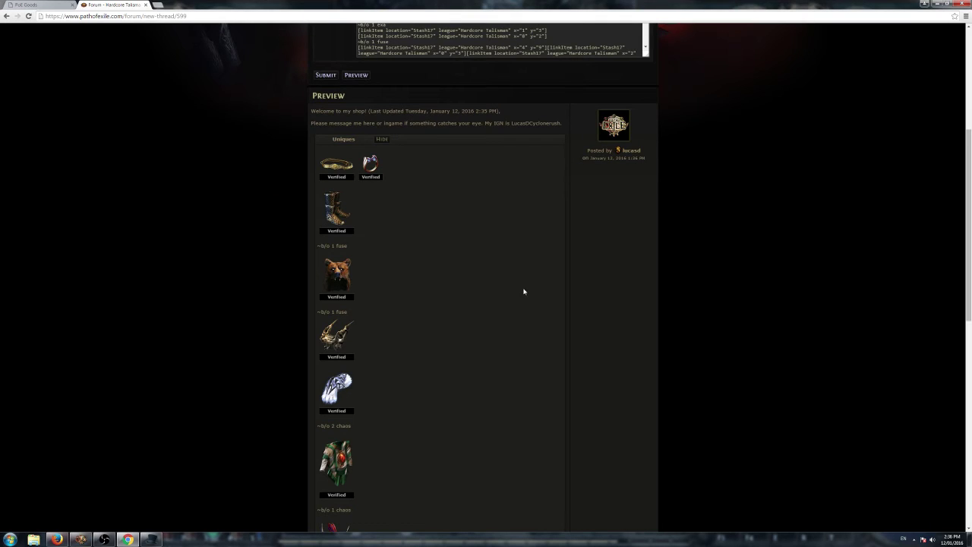
scroll(533, 278, down, 2)
scroll(538, 275, up, 4)
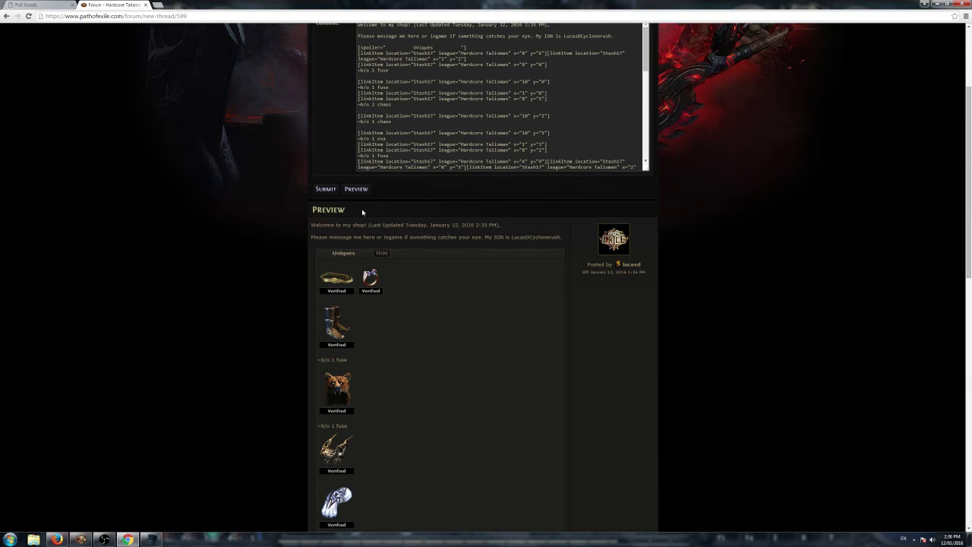
Step: Review the new thread's content and examine the item details of the boots in the Uniques preview
scroll(451, 205, up, 2)
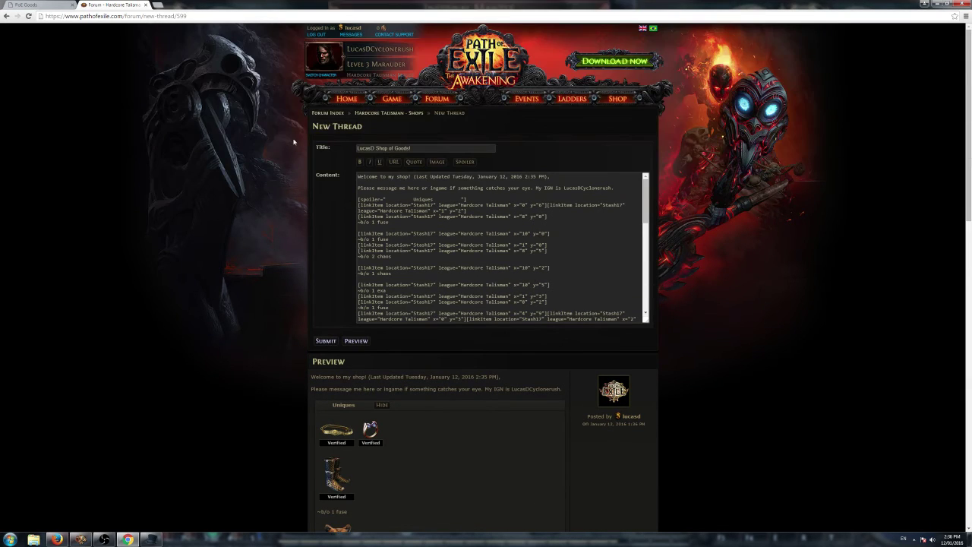
mouse_move(531, 101)
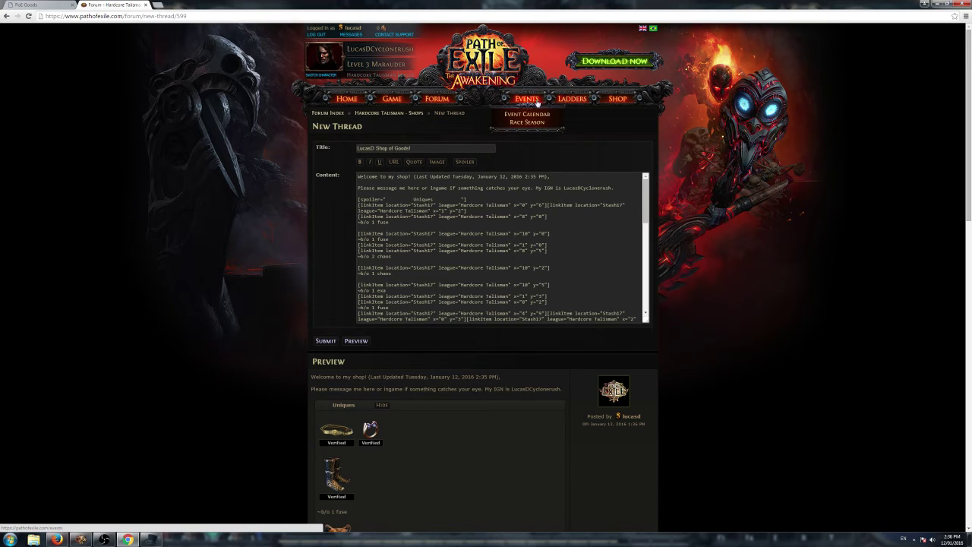
scroll(340, 181, down, 3)
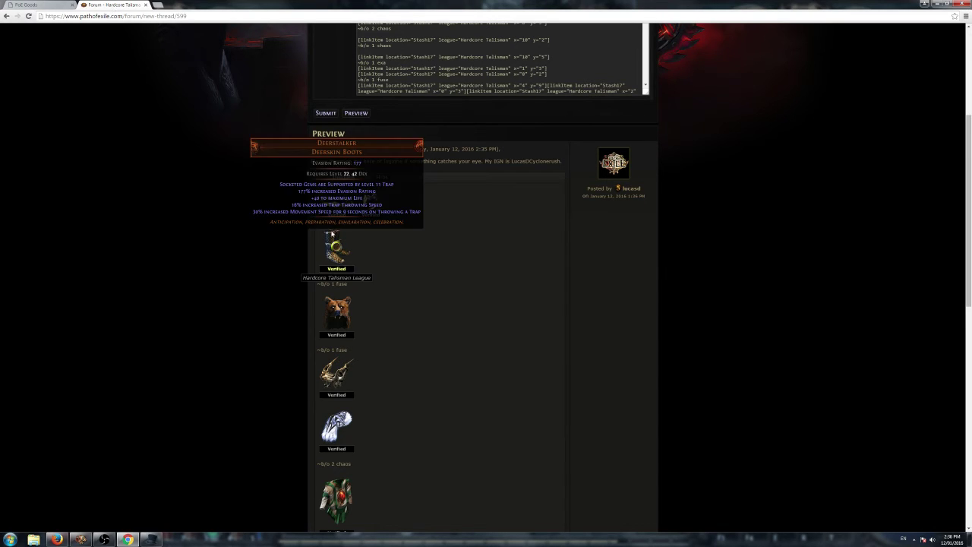
Step: Switch to Procurement and review the forum thread update options beside the export text
click(152, 539)
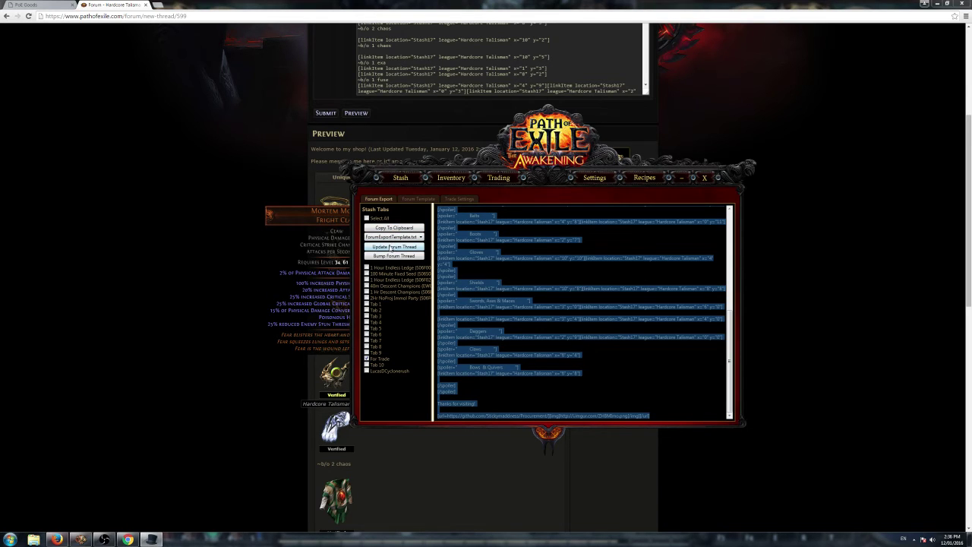
click(516, 206)
mouse_move(426, 297)
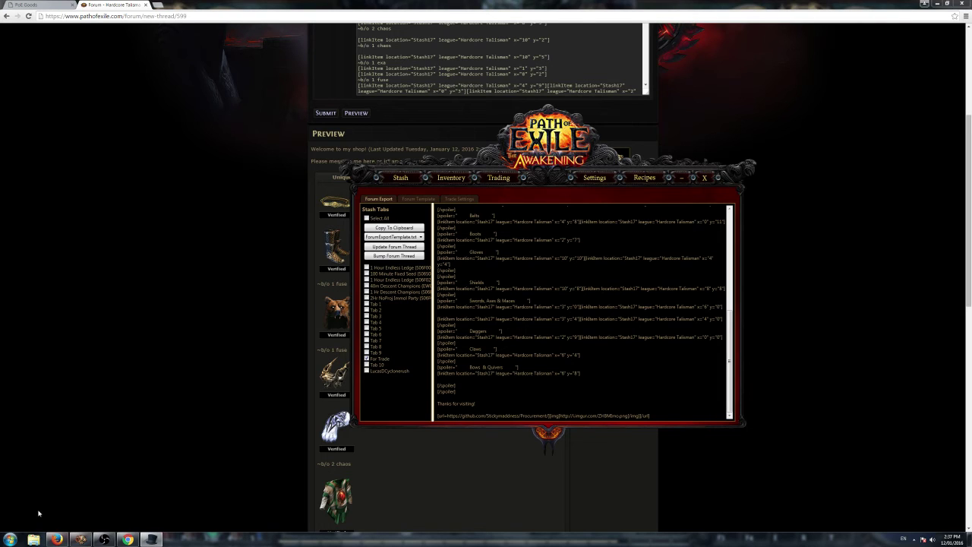
Step: Return to Google Chrome, show the poe.trade item search page and set the league to Hardcore Talisman
mouse_move(126, 540)
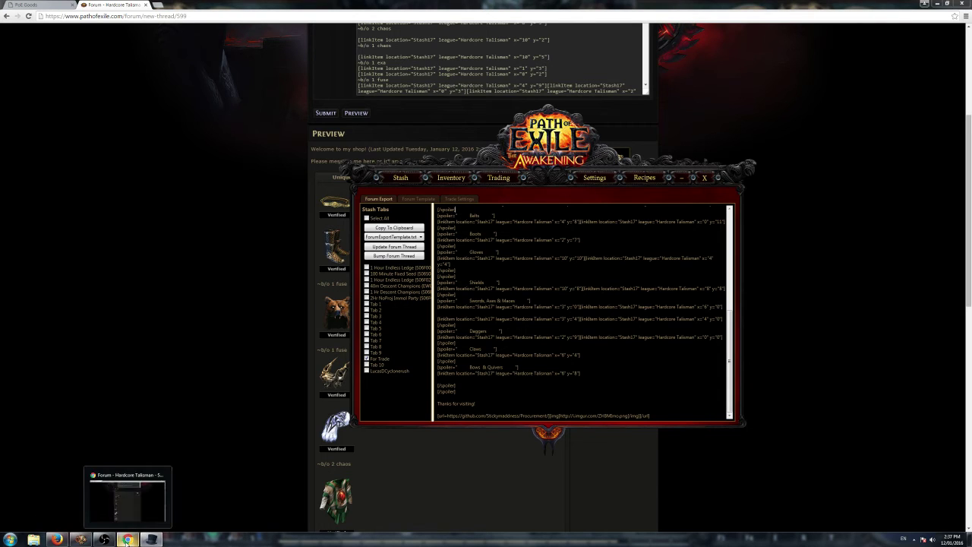
click(124, 15)
click(30, 5)
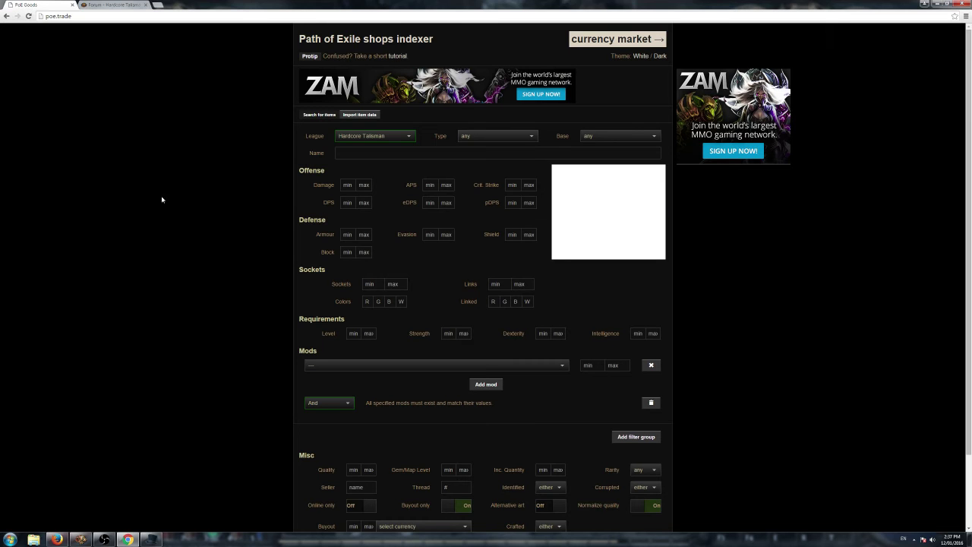
click(387, 137)
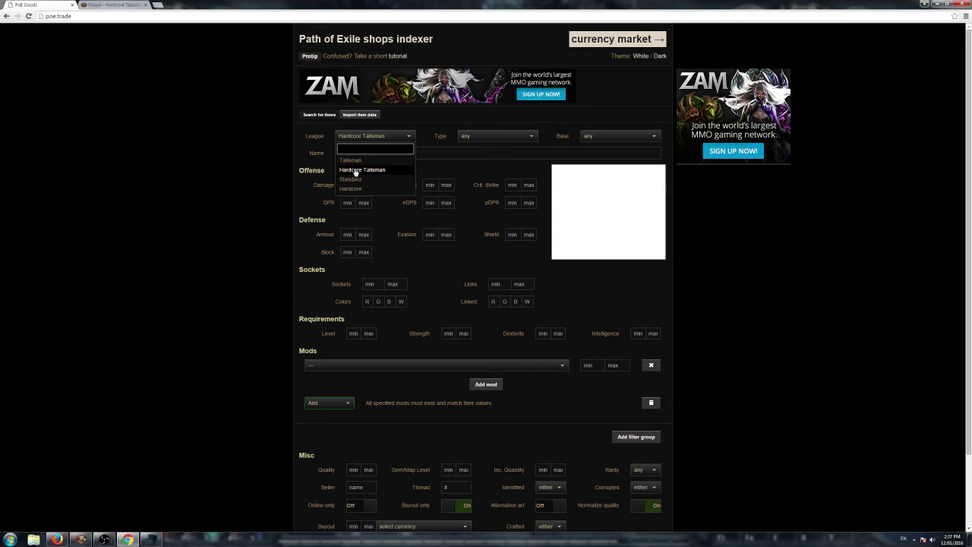
click(354, 182)
click(365, 139)
click(372, 170)
Step: Try the Online only and Buyout only search filters, ending with both set to Off
click(408, 151)
scroll(252, 387, down, 3)
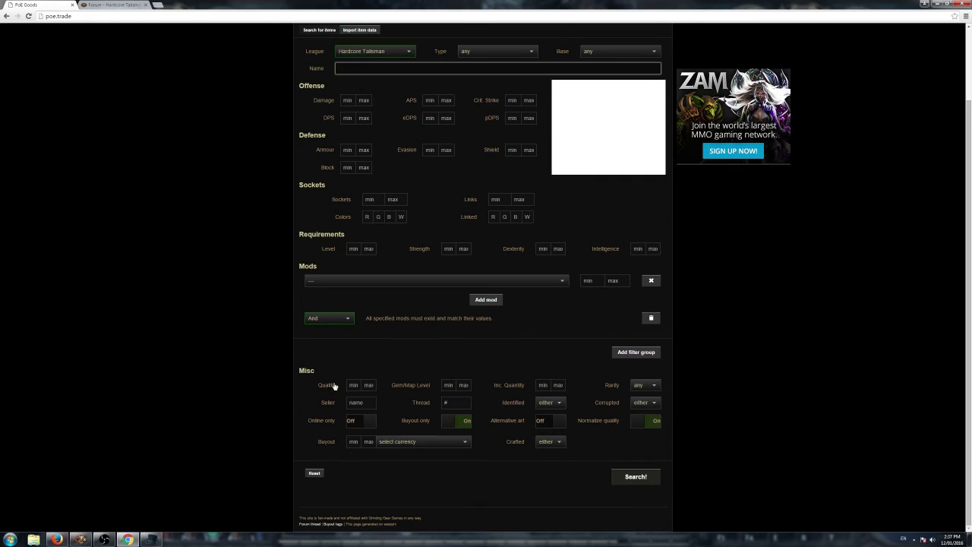
click(363, 422)
click(464, 421)
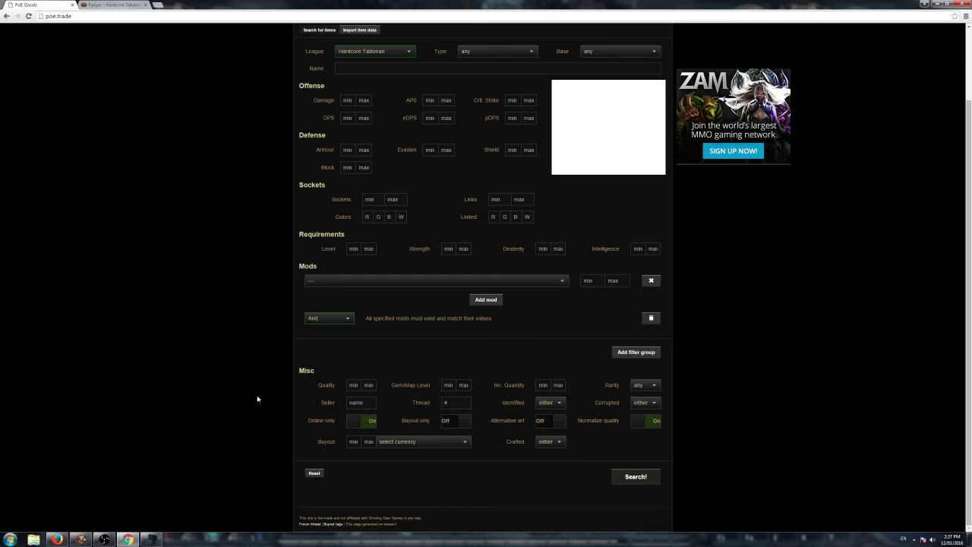
click(351, 425)
Step: Enter drillneck as the item name to search for
scroll(394, 241, up, 2)
scroll(395, 241, up, 1)
click(337, 153)
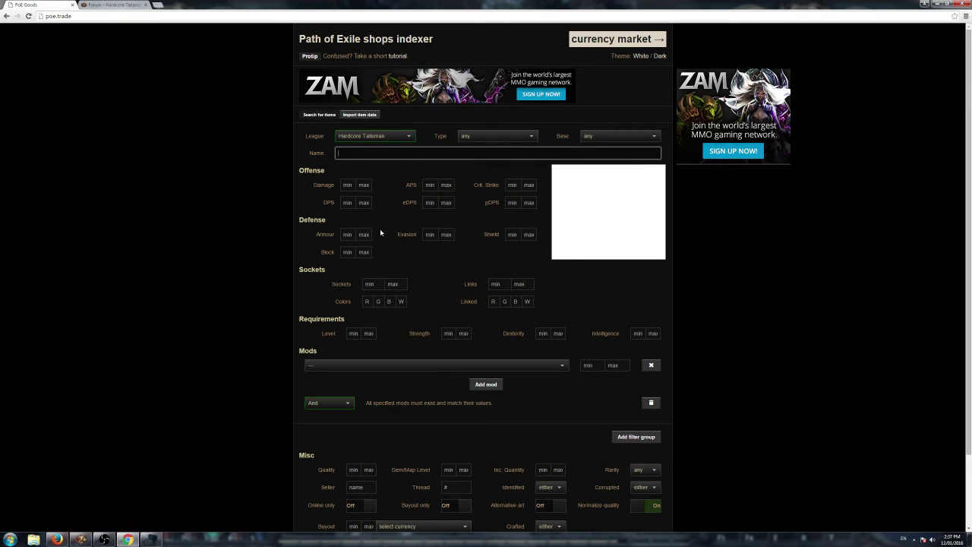
text(dri)
click(387, 165)
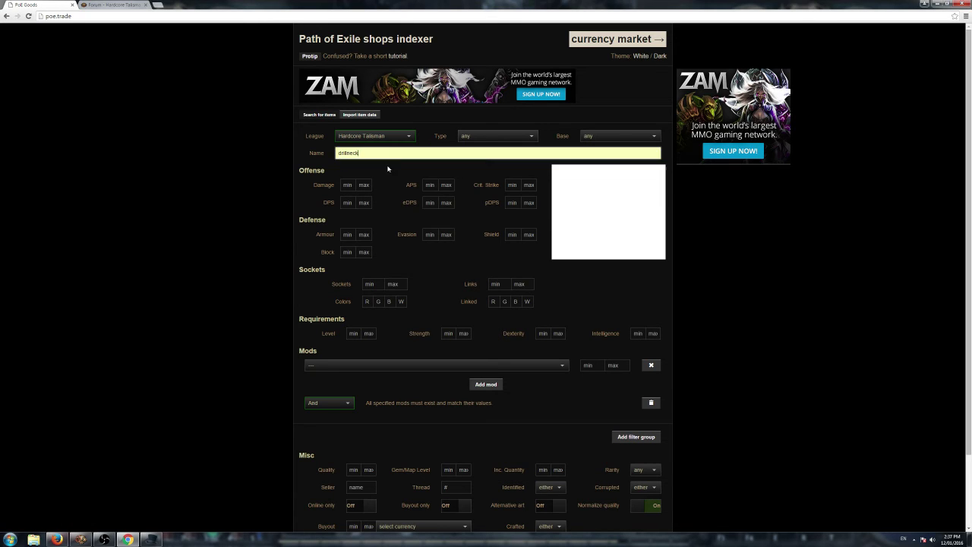
Step: Turn on the Online only and Buyout only filters and run the item search
scroll(357, 353, down, 2)
click(363, 421)
click(454, 421)
click(655, 476)
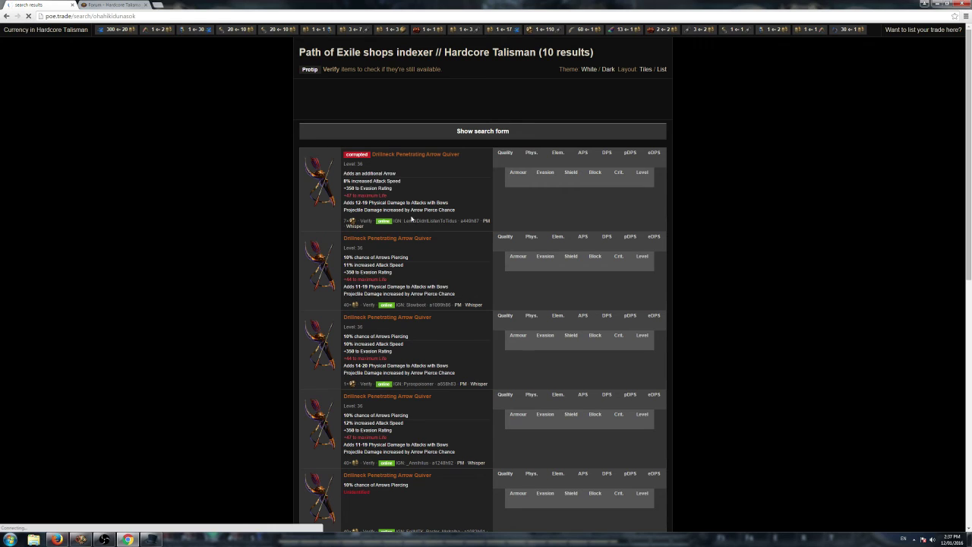
Step: Show the search form above the results and review its Online only and Buyout only filters
click(482, 130)
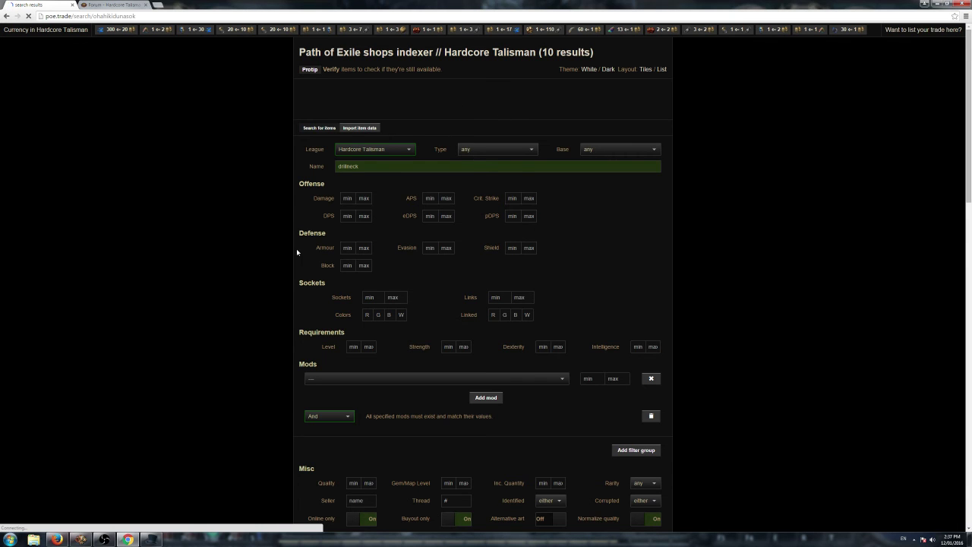
scroll(297, 248, down, 4)
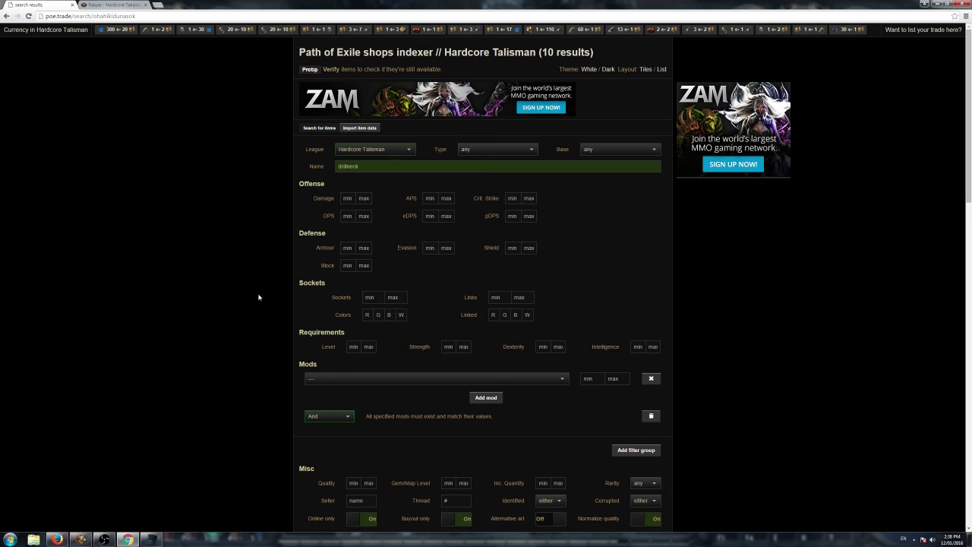
scroll(316, 430, down, 1)
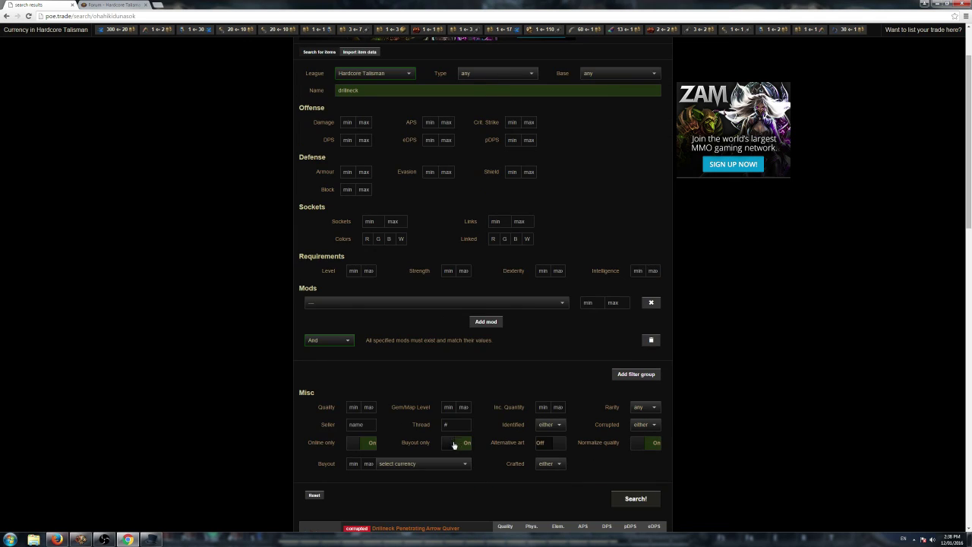